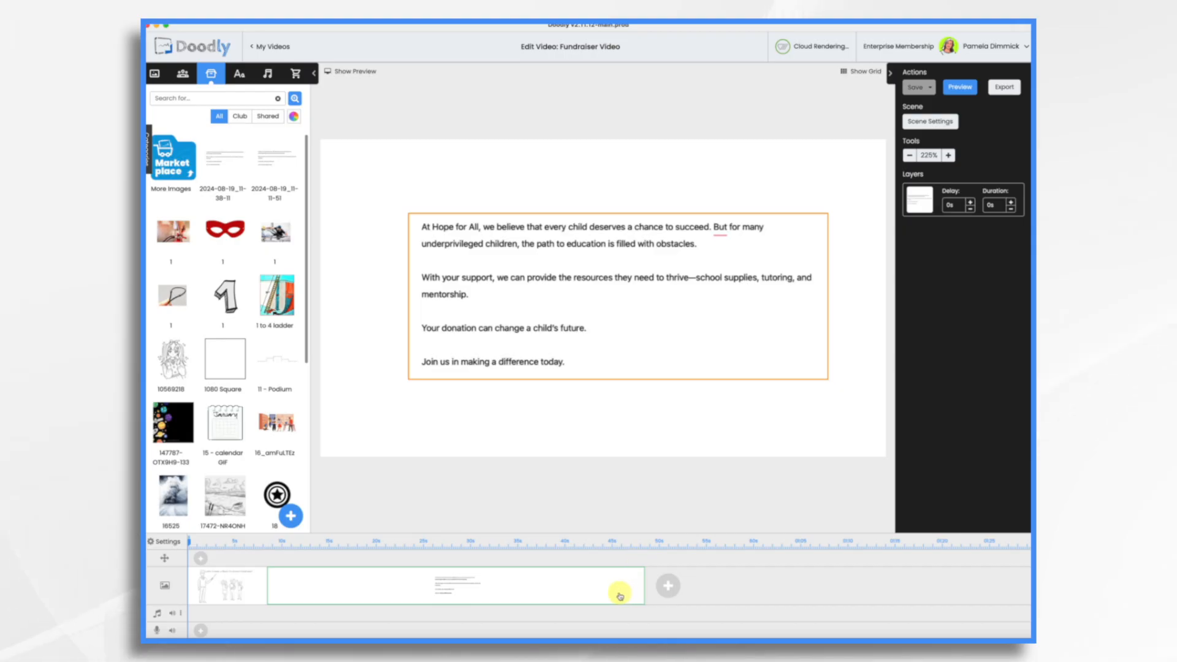
Step: Move the title scene after the script-text scene and record a narration voiceover on the audio track
drag(220, 587, 757, 590)
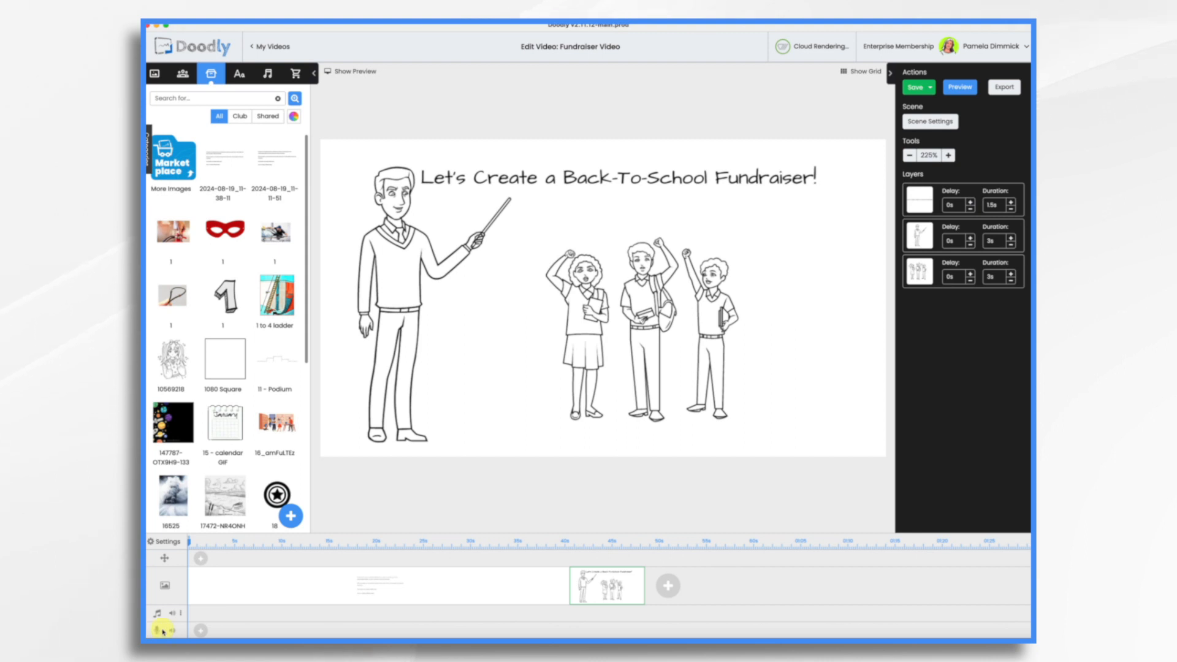
click(203, 632)
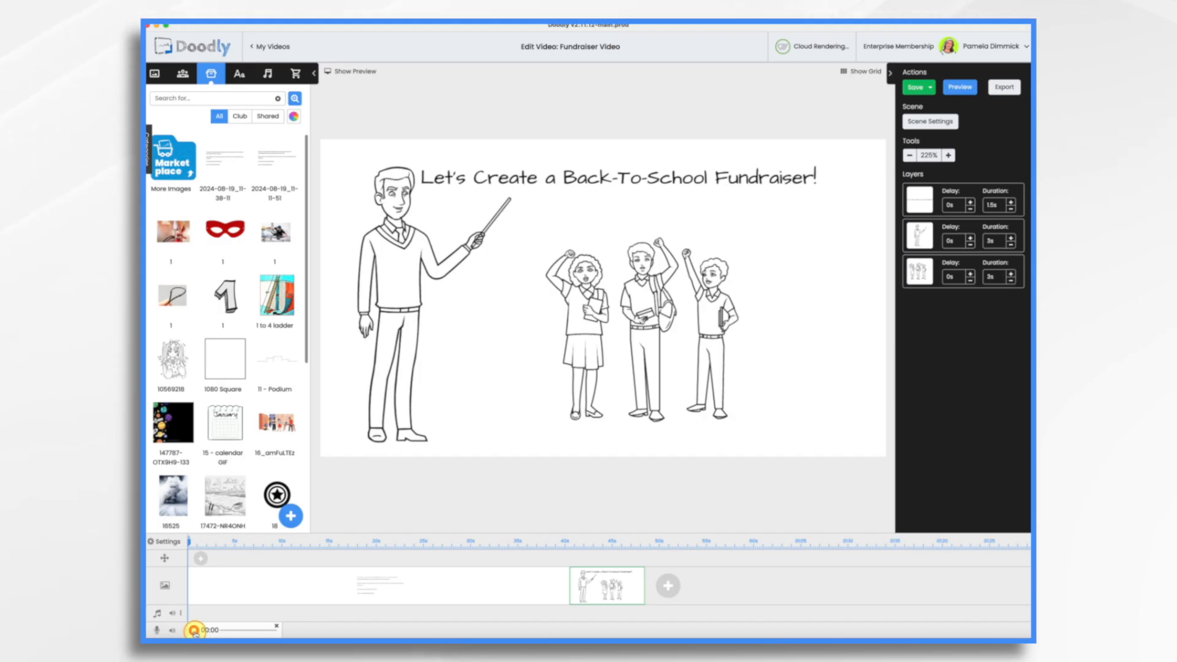
click(194, 630)
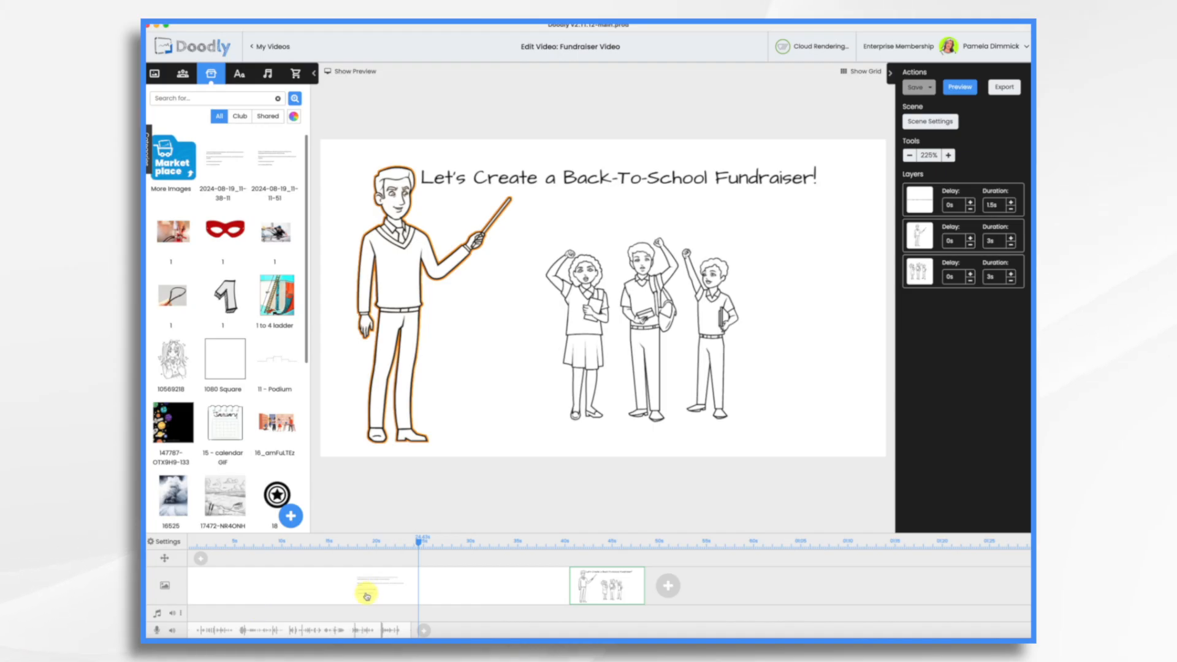
Step: Delete the script-text scene from the timeline and confirm the deletion
click(366, 591)
right_click(368, 573)
click(392, 569)
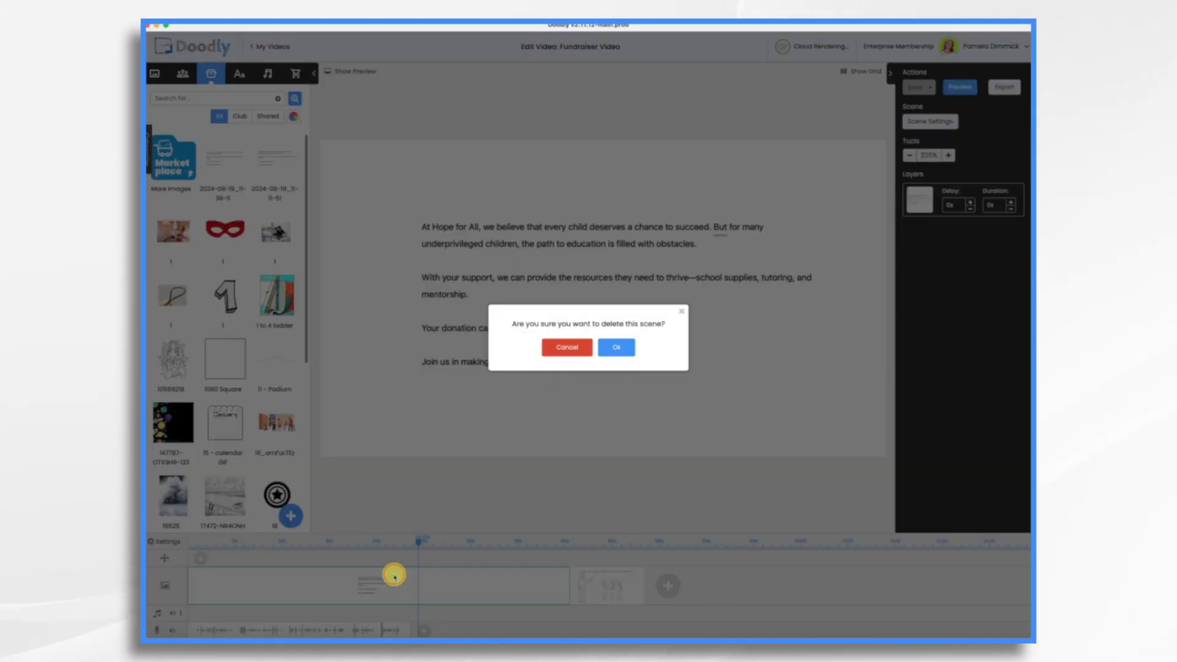
click(614, 347)
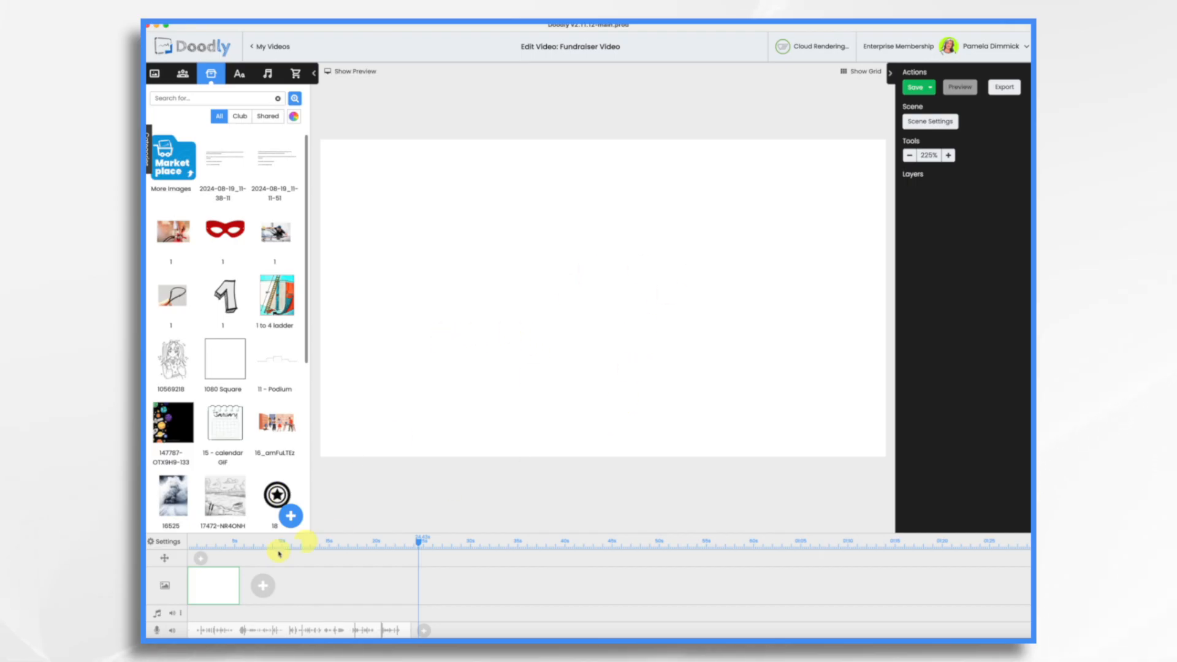
Step: Load the school-supplies notebook photo as the video's custom background image
click(167, 542)
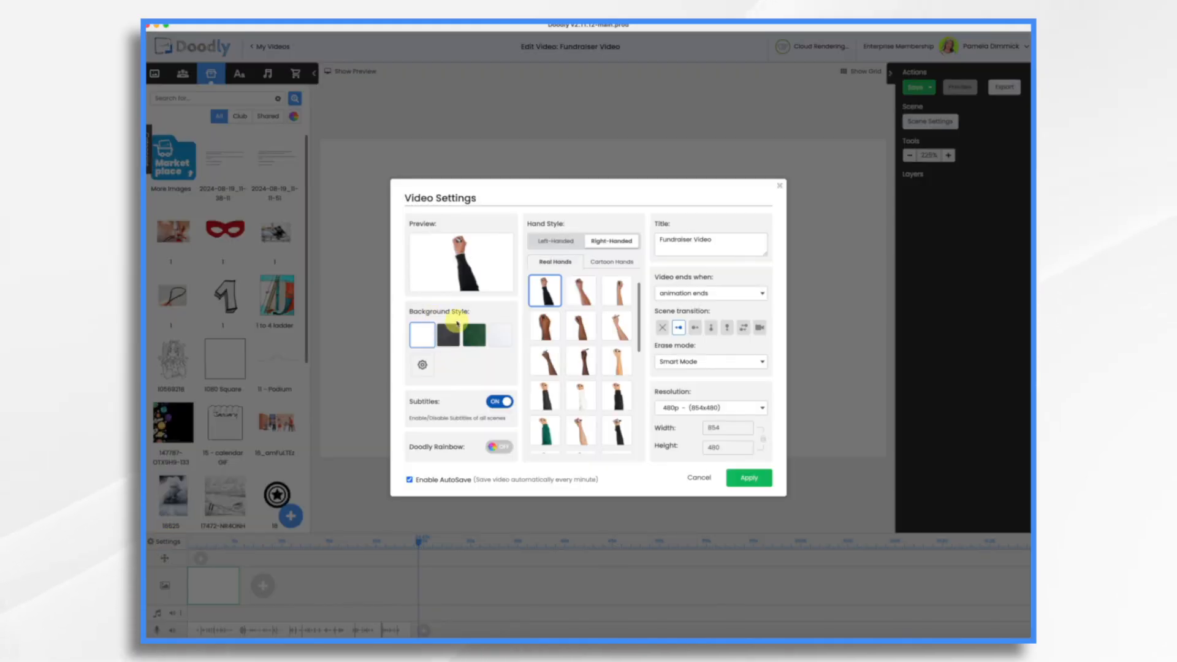
click(421, 368)
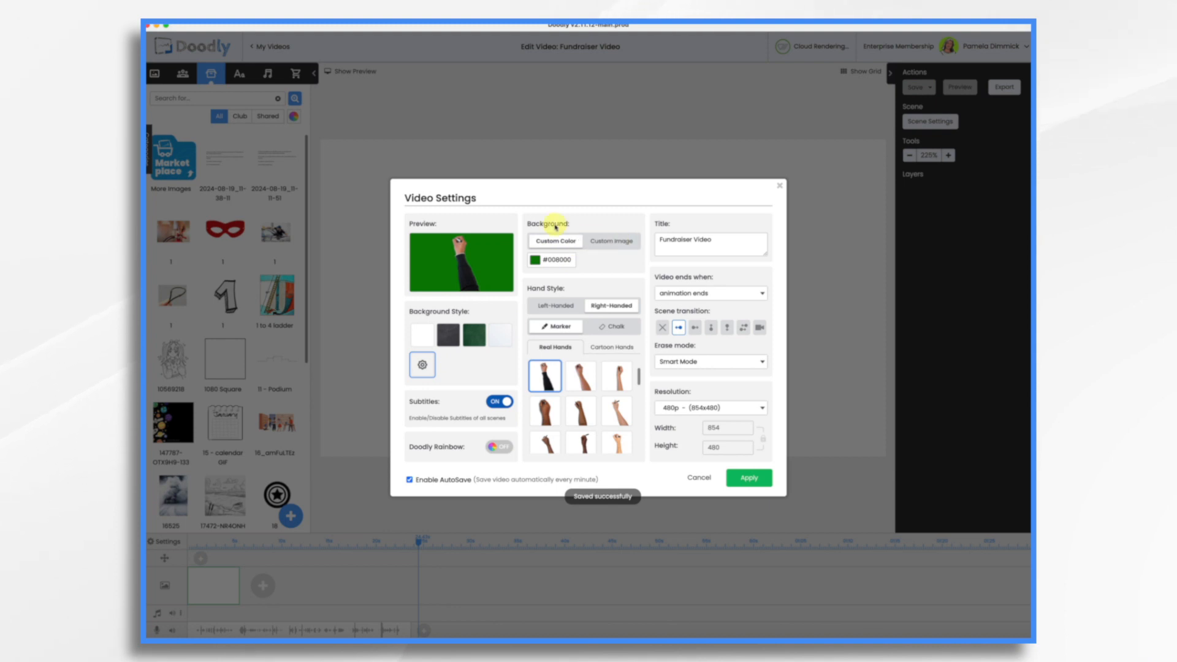
click(617, 240)
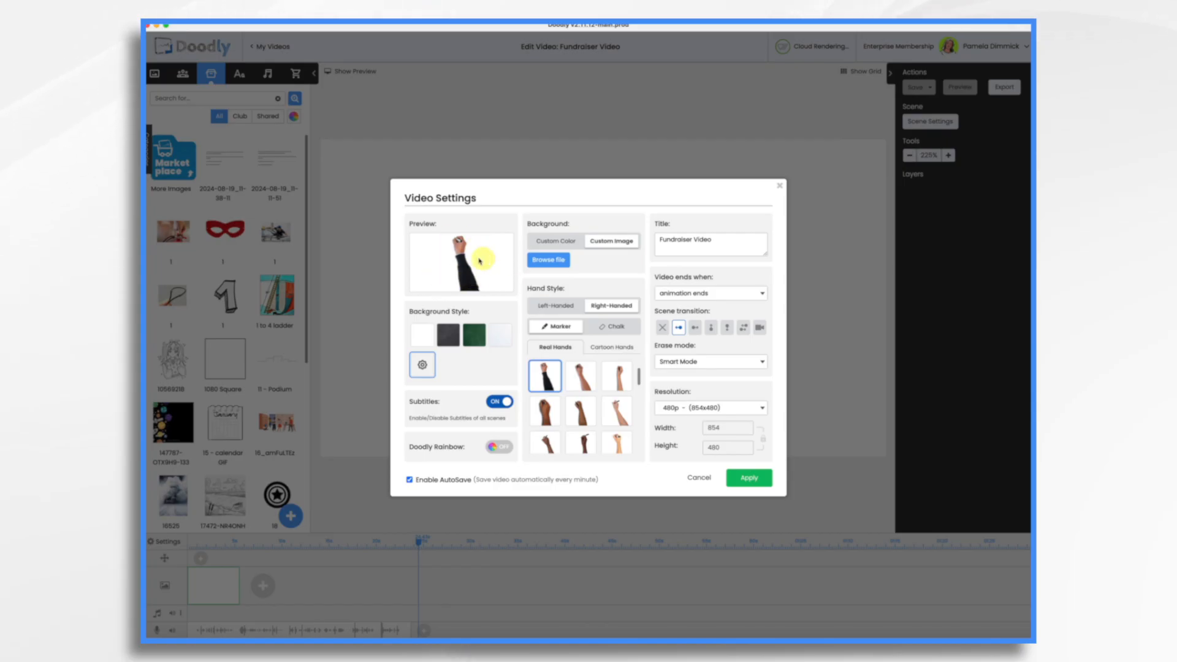
click(551, 262)
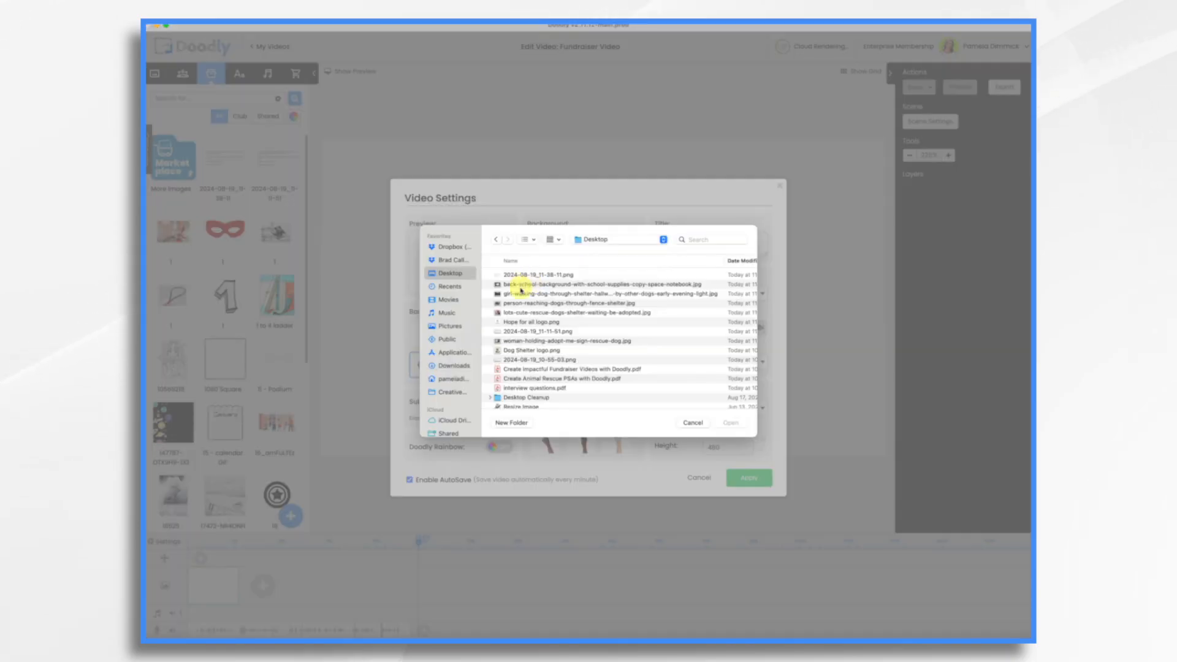
click(521, 285)
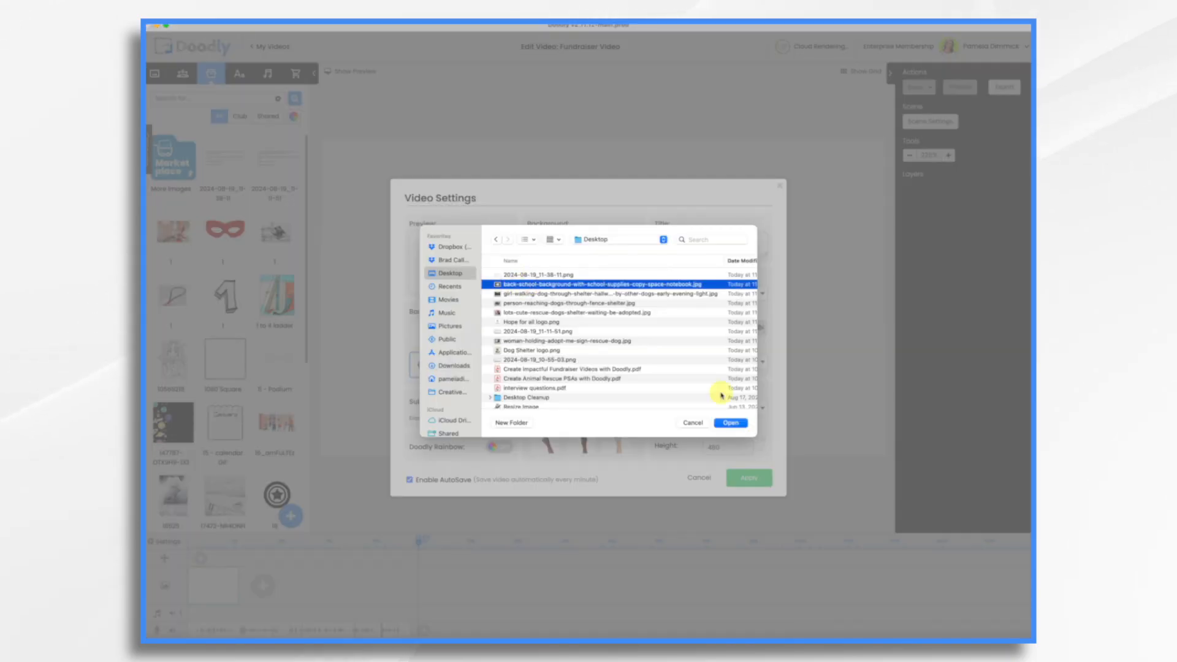
click(731, 422)
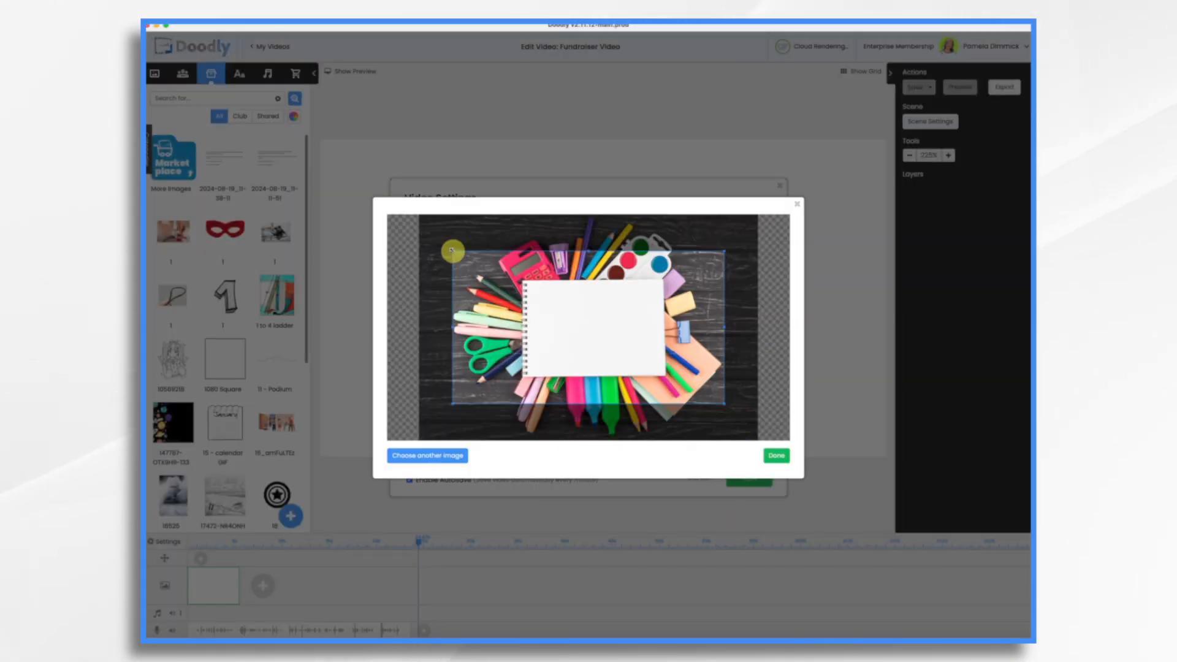
Step: Crop the background photo around the notebook and apply it to the video
drag(452, 251, 429, 231)
click(563, 305)
drag(584, 307, 586, 308)
click(777, 456)
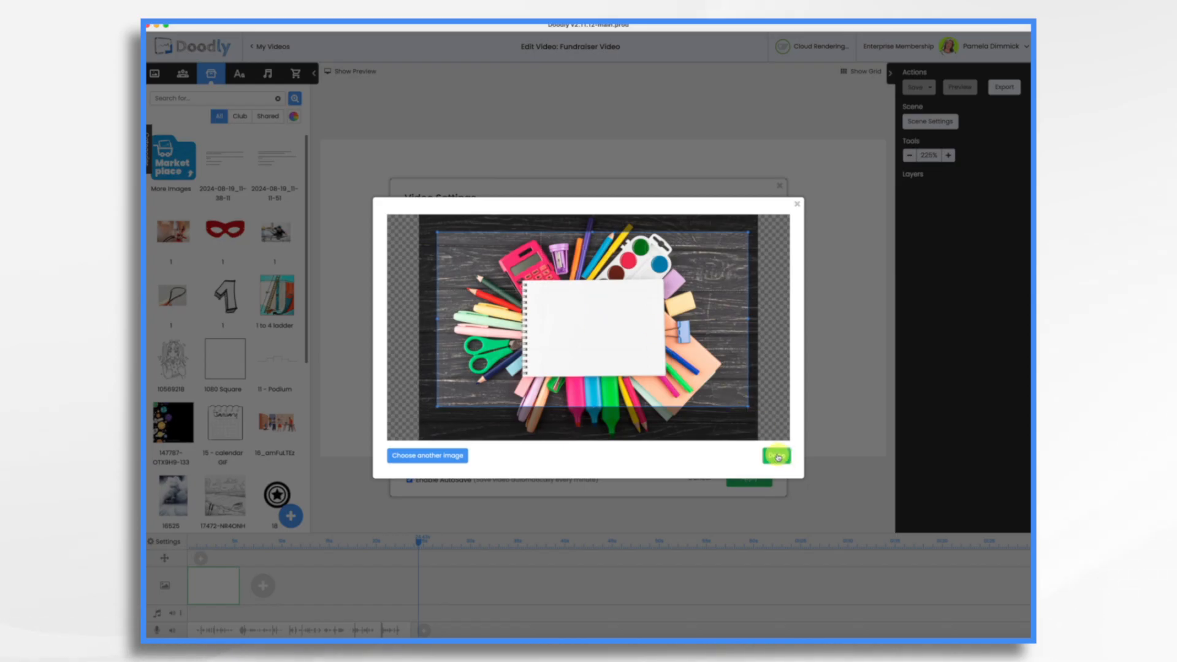
click(757, 480)
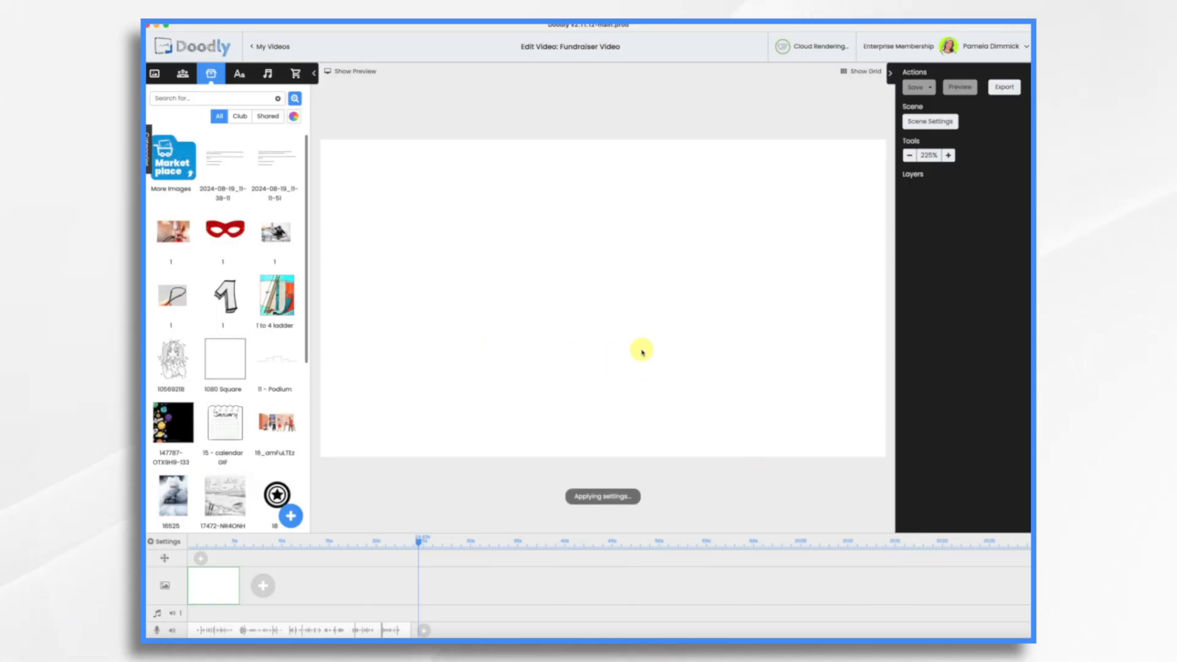
Step: Add a second scene after the first and rewind the playhead to the start
click(260, 587)
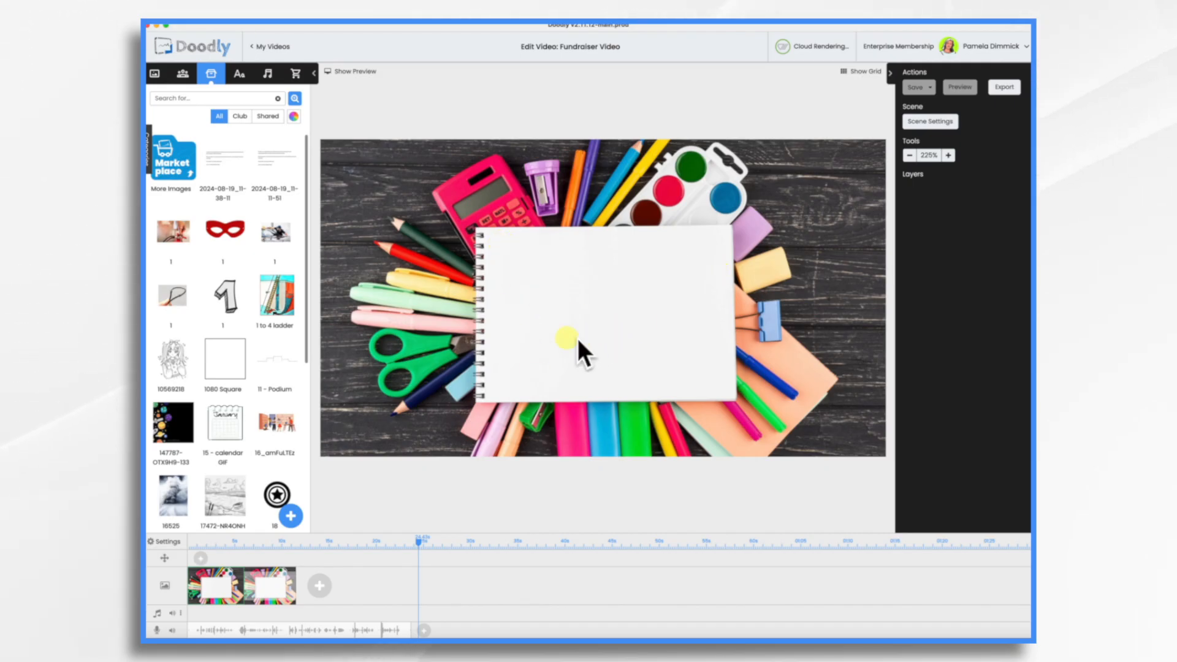
click(190, 540)
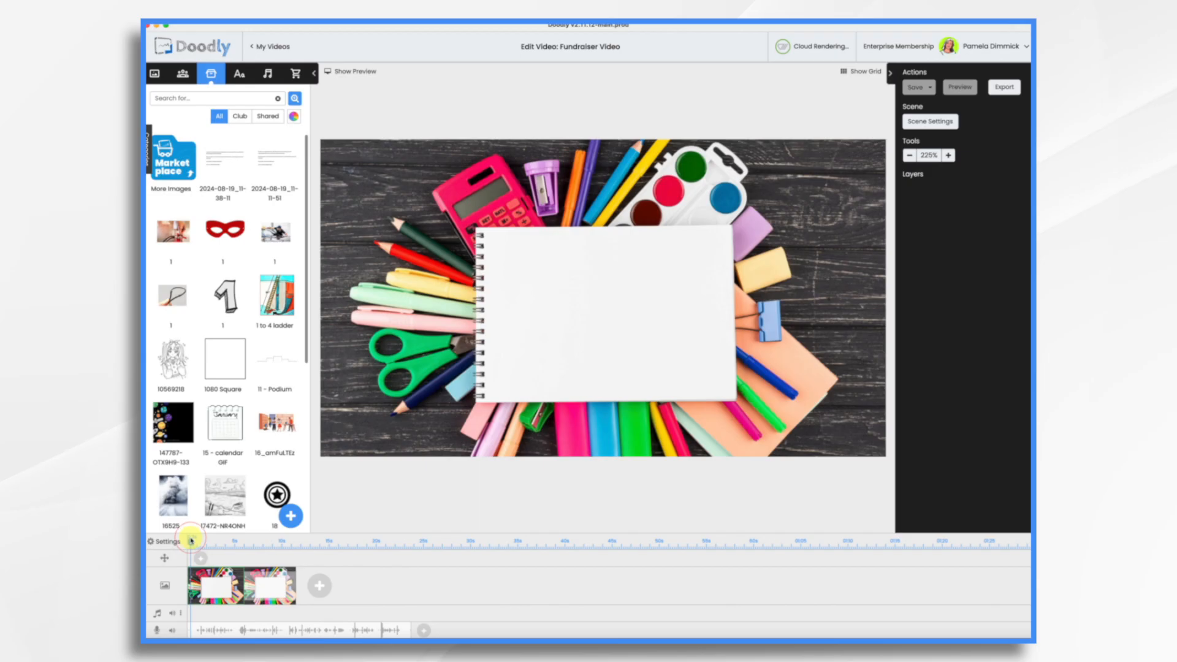
Step: Import Hope forAll.png as a prop, shrink it, and set it at the notebook's lower-right corner
click(291, 516)
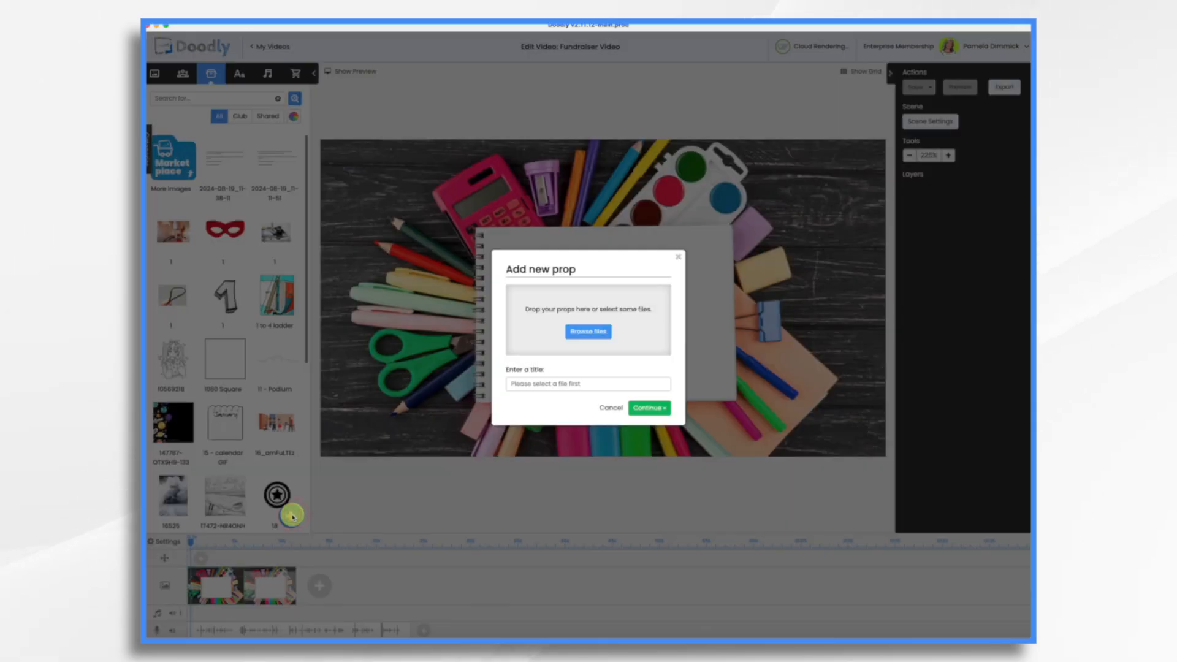
click(586, 336)
double_click(527, 271)
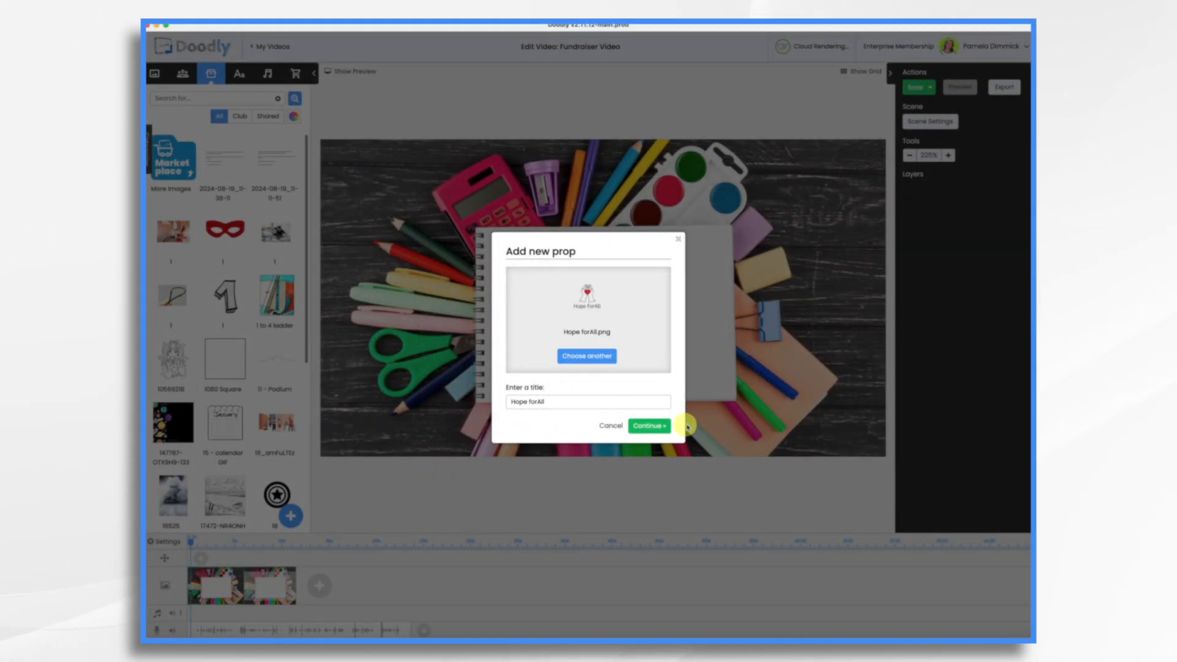
click(659, 424)
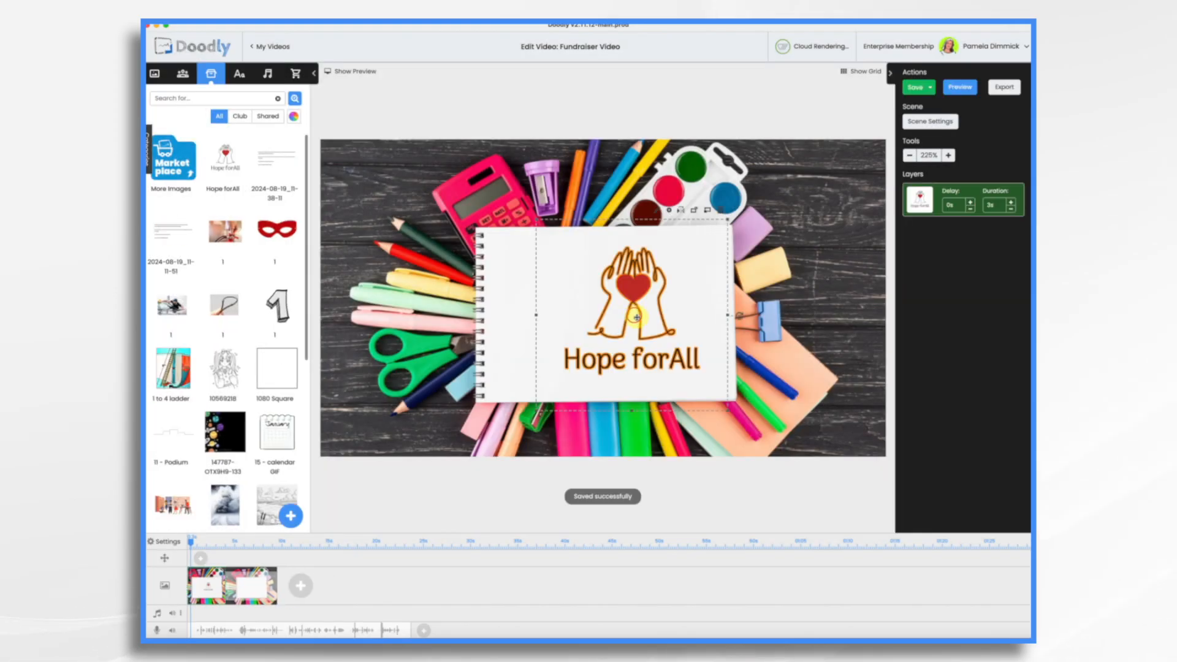
drag(538, 221, 715, 373)
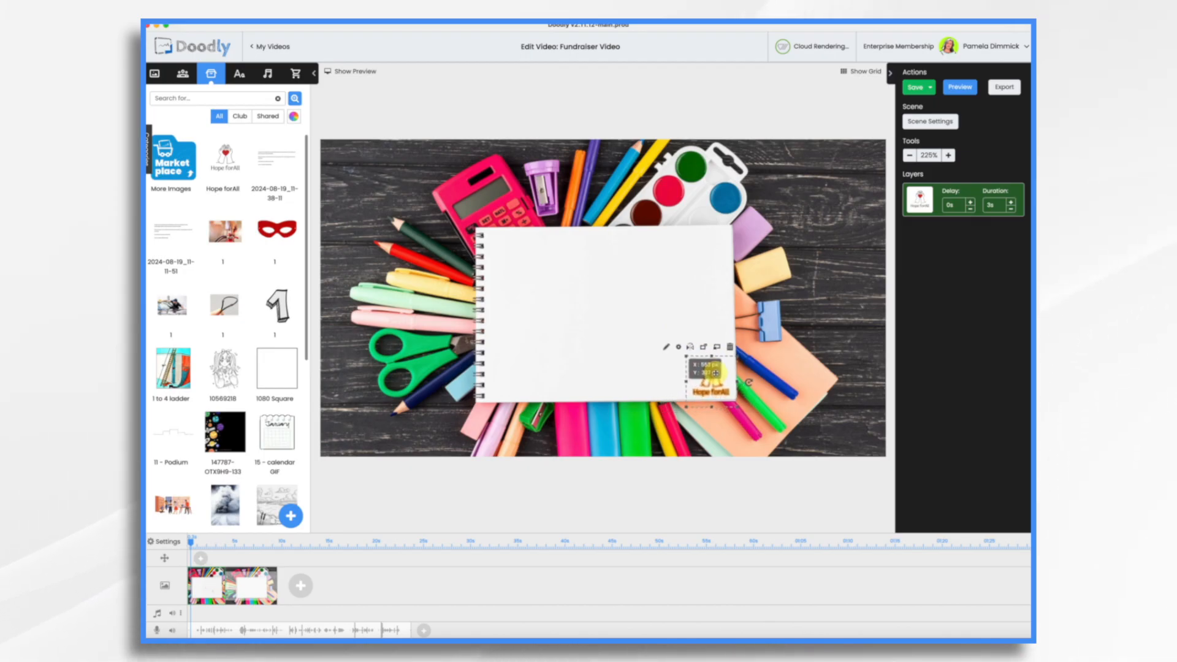
drag(716, 373, 715, 373)
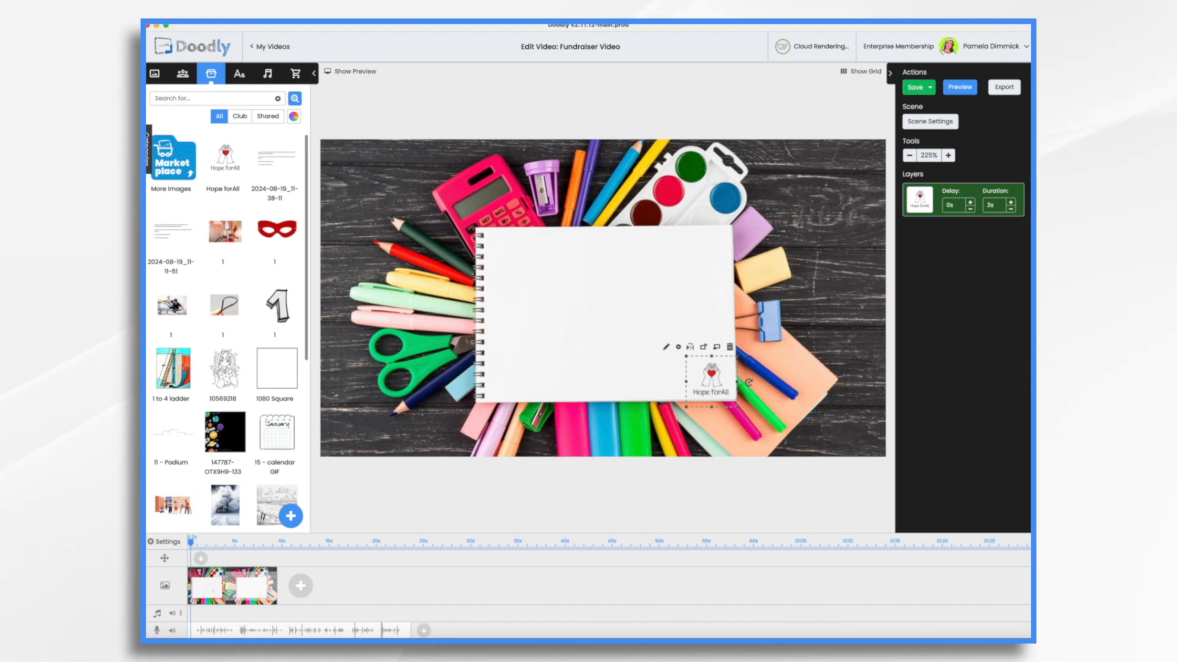
Step: Add 'Every child deserves a chance to succeed.' in Architects Daughter atop the notebook, then search characters for 'students'
click(243, 74)
drag(209, 224, 636, 249)
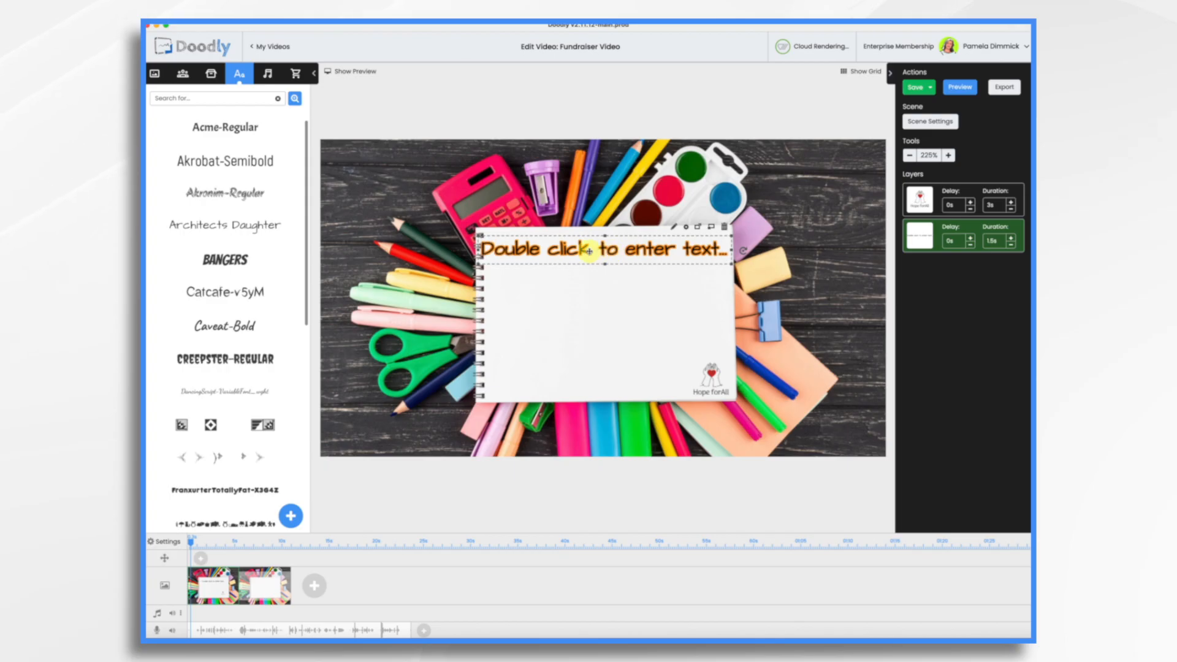
double_click(588, 251)
triple_click(610, 286)
text(Every child deserves a chance to succeed...)
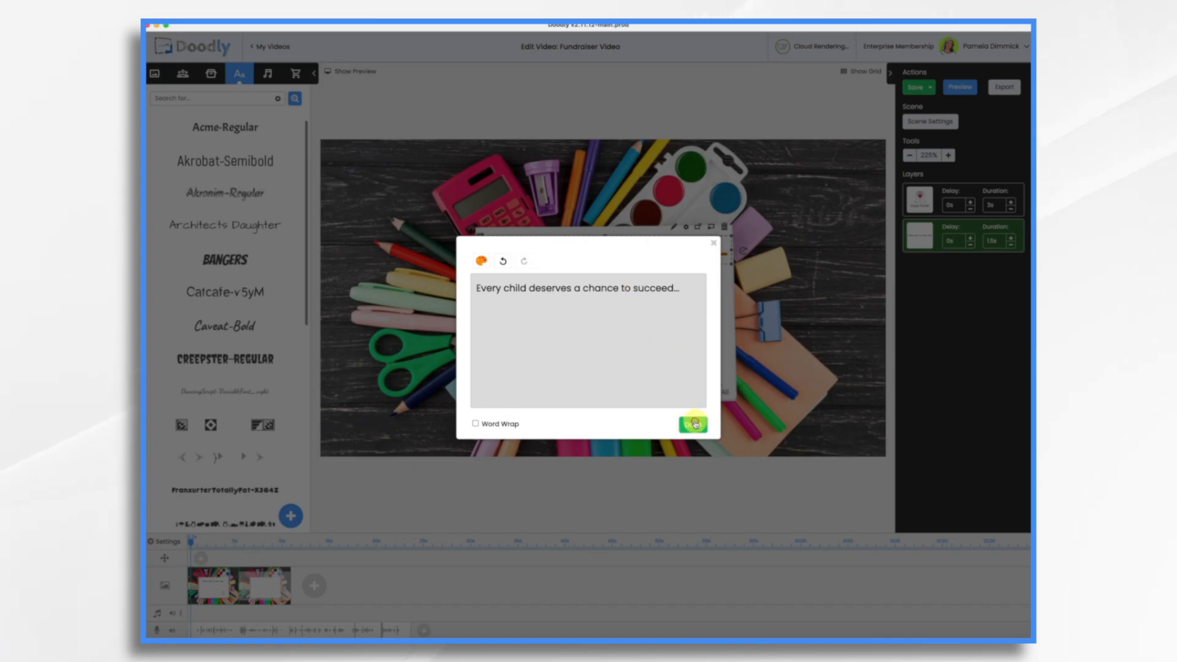
click(693, 424)
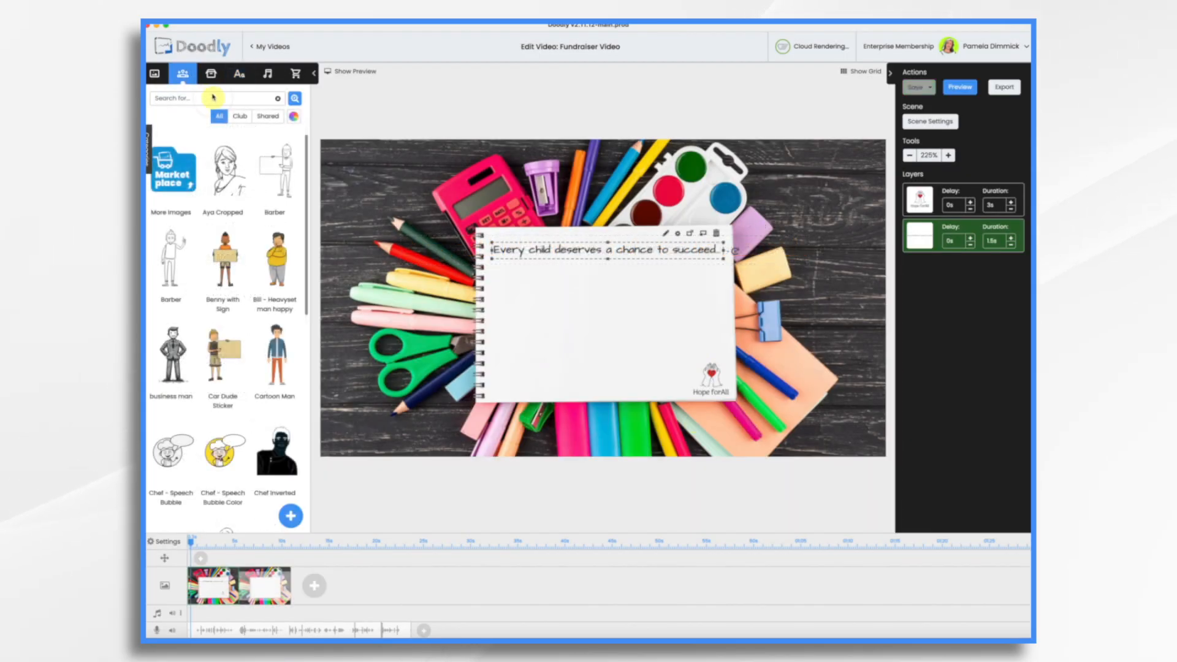
click(216, 100)
text(stud)
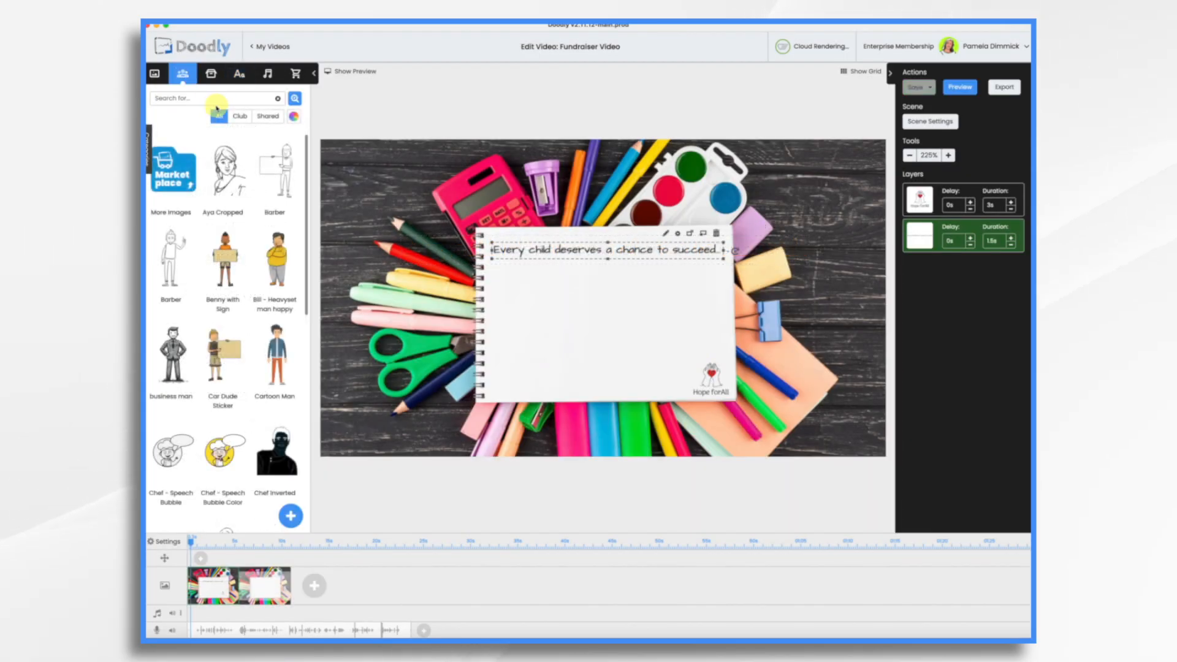
text(ents)
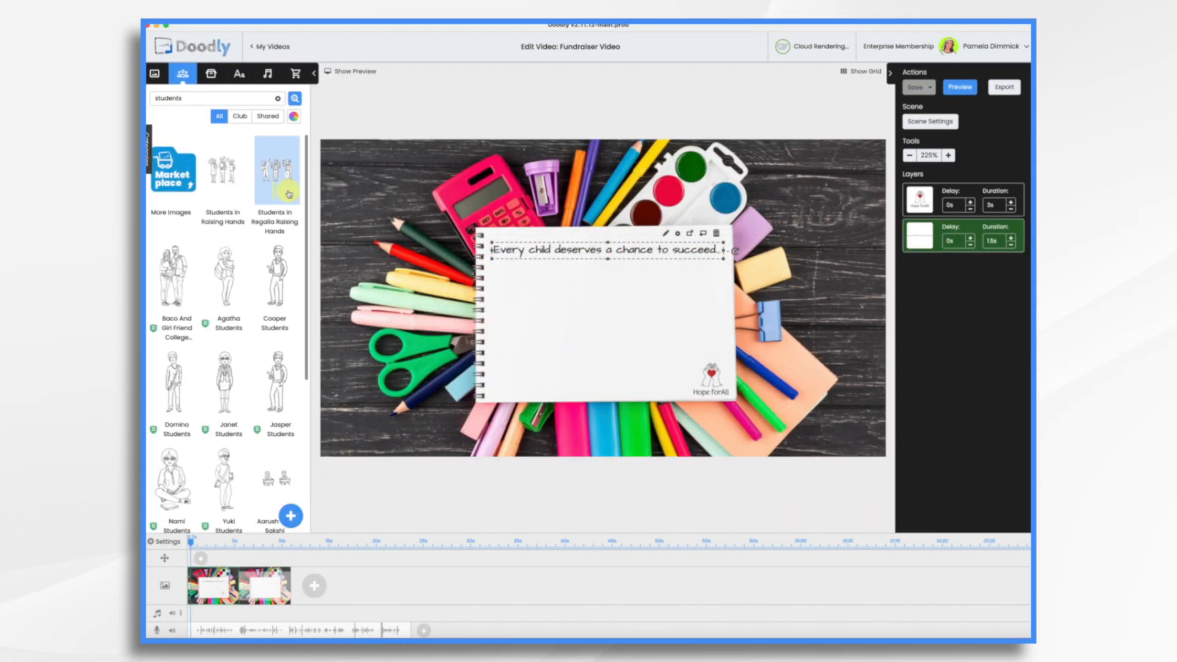
Step: Add the three raising-hands students illustration and fit it onto the notebook
drag(234, 177, 643, 336)
drag(733, 423, 711, 405)
drag(586, 321, 594, 330)
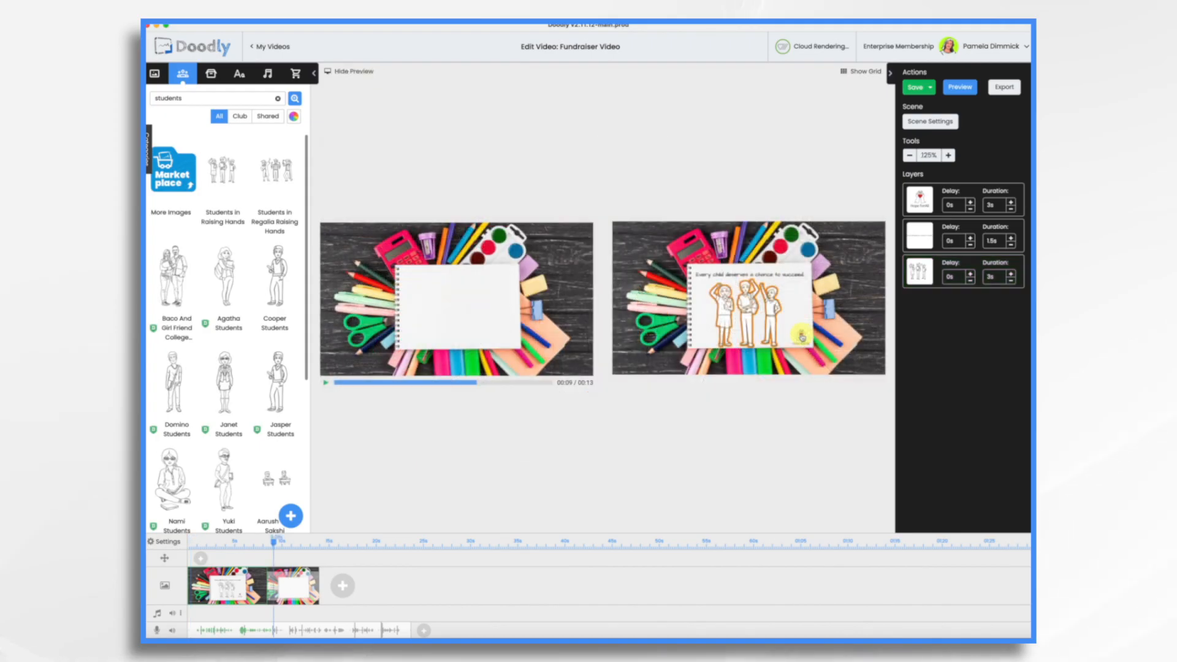
click(801, 335)
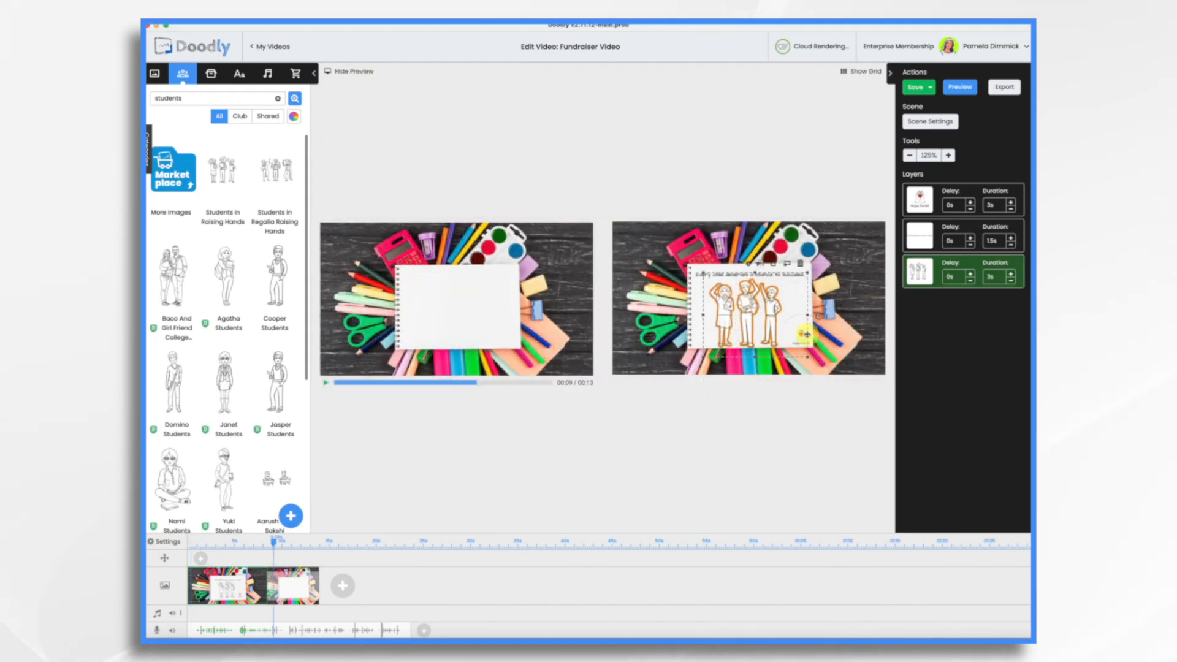
Step: Set the logo to 1s, move the students before the text at 2.5s, and give the last layer 2.5s
click(921, 200)
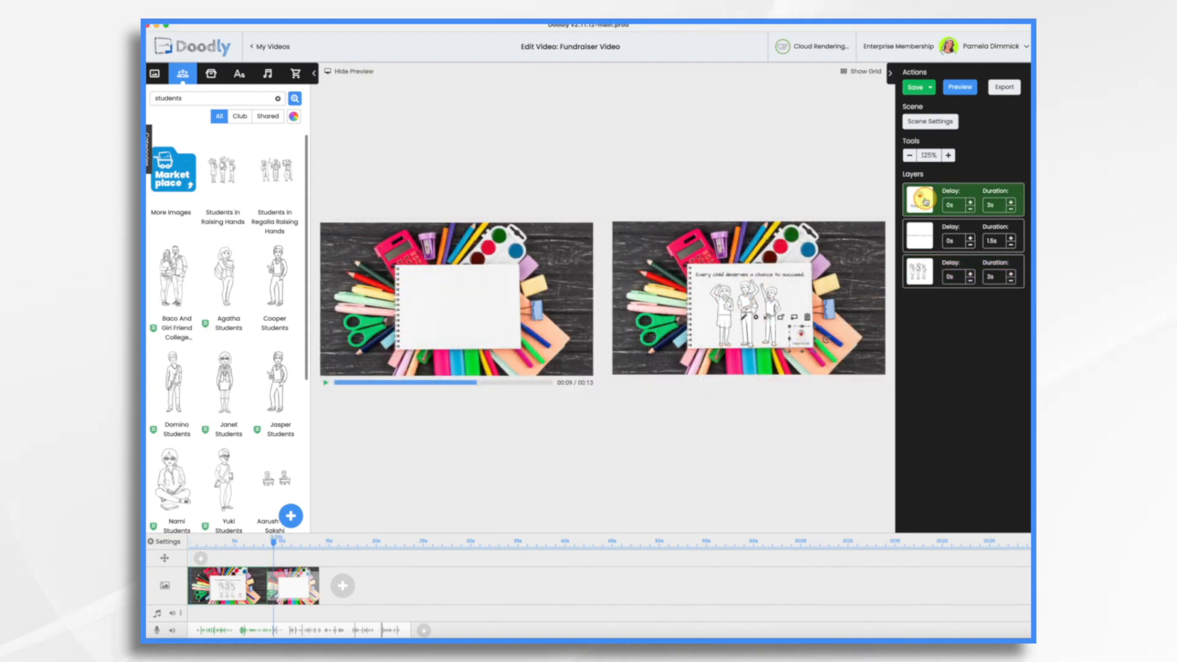
click(1012, 209)
click(1012, 209)
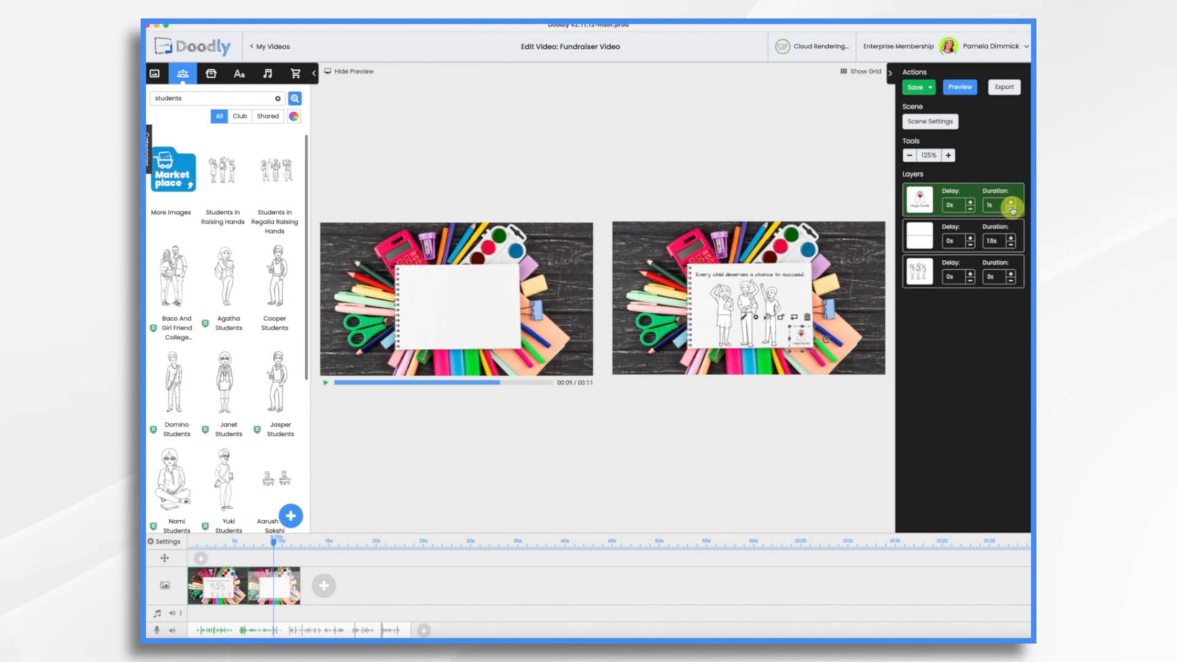
drag(920, 273, 920, 236)
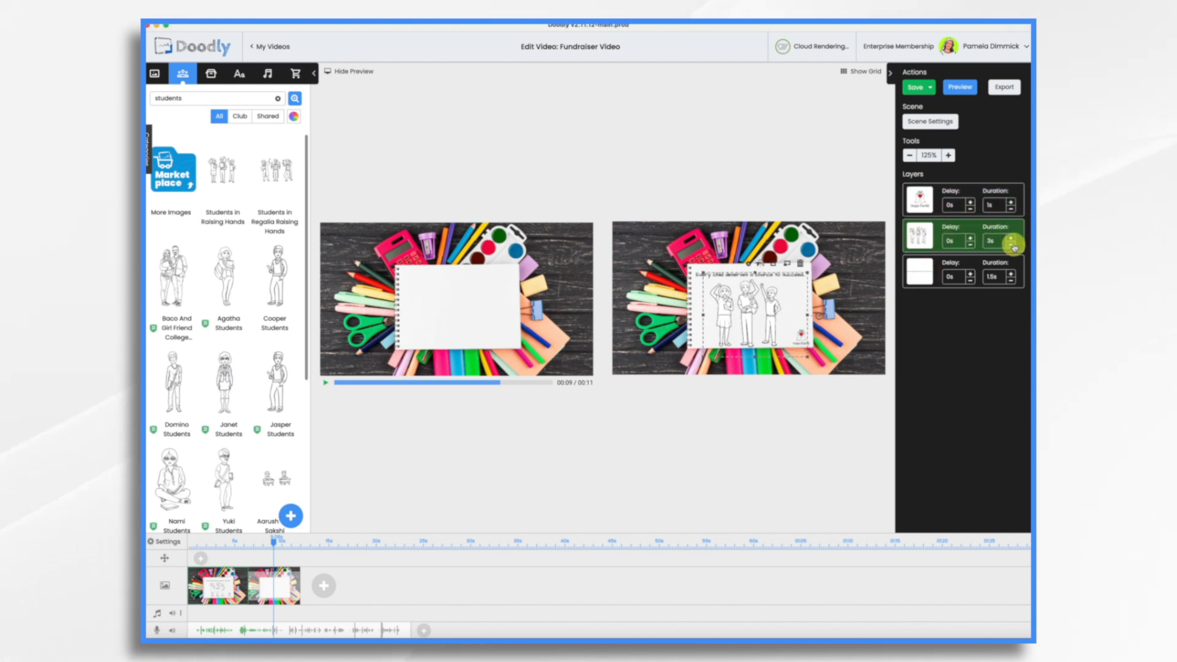
click(1012, 245)
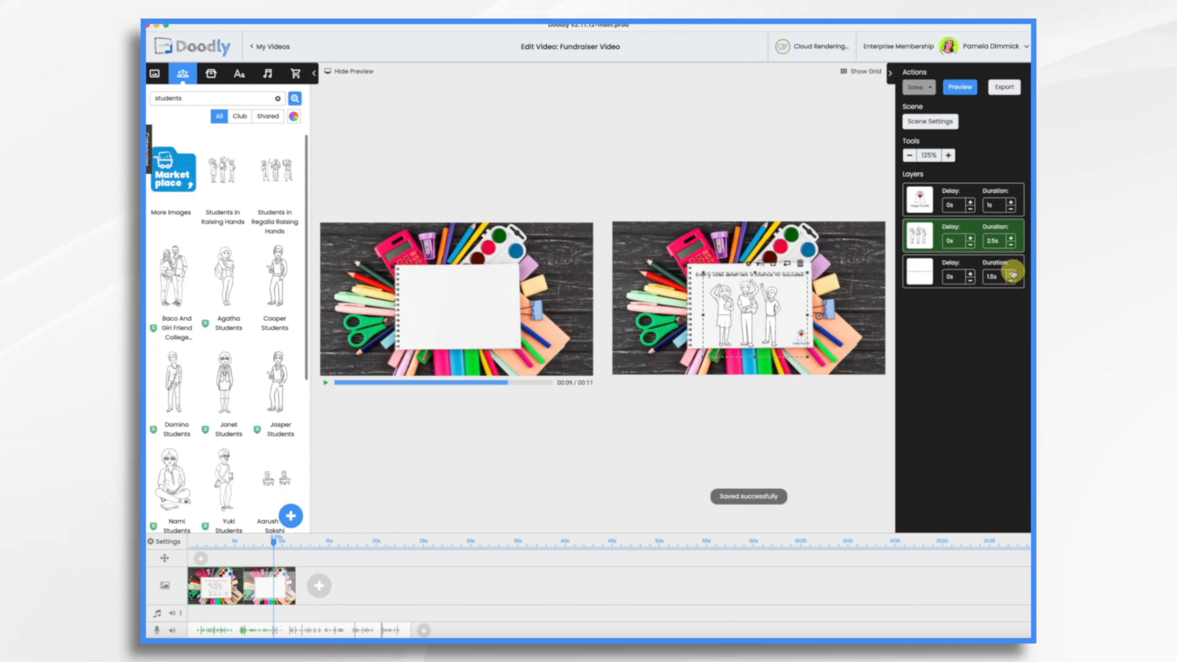
click(1011, 272)
click(1011, 273)
Step: Apply the first scene's settings and open the blank second scene
click(926, 122)
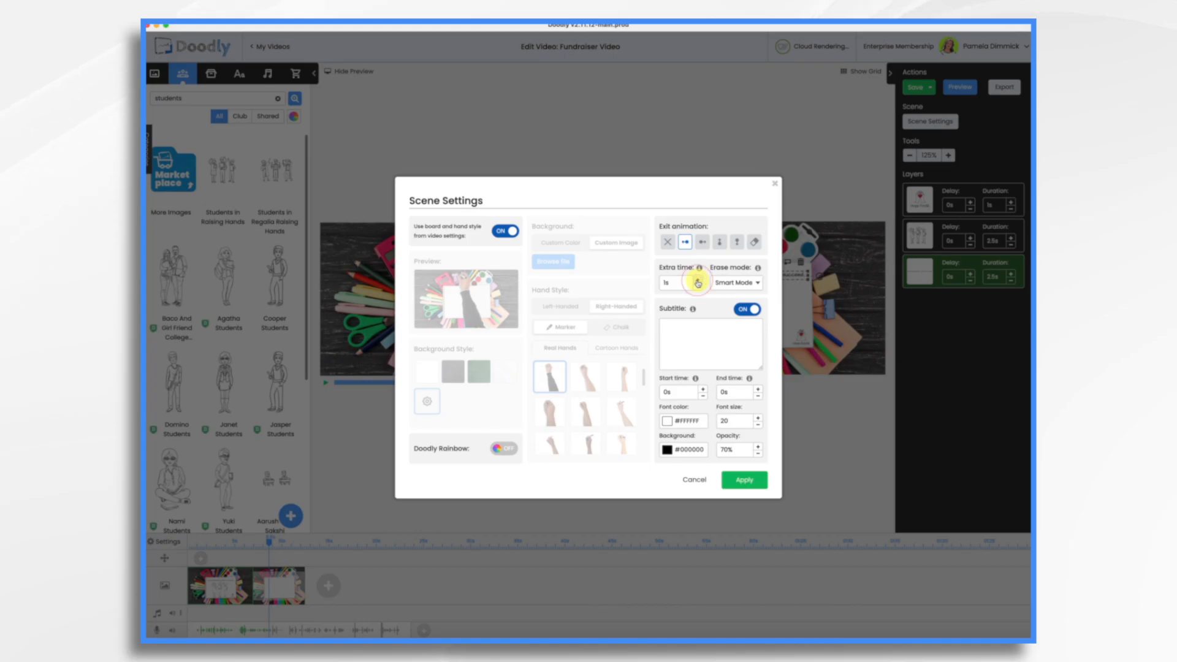
click(744, 478)
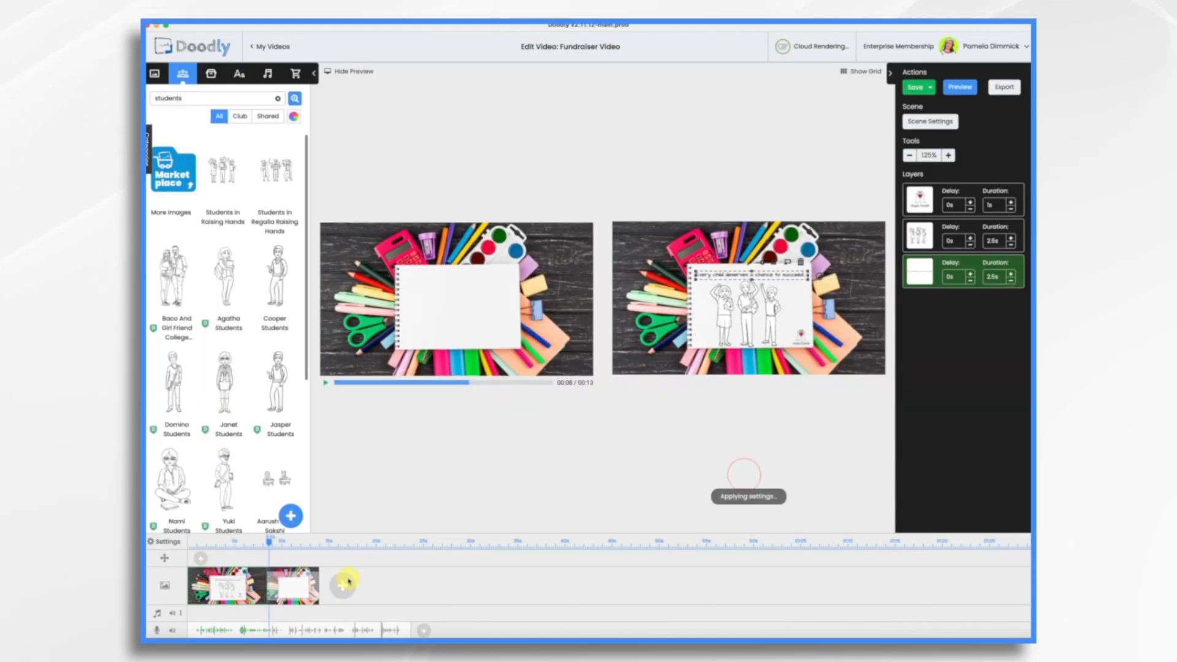
click(300, 590)
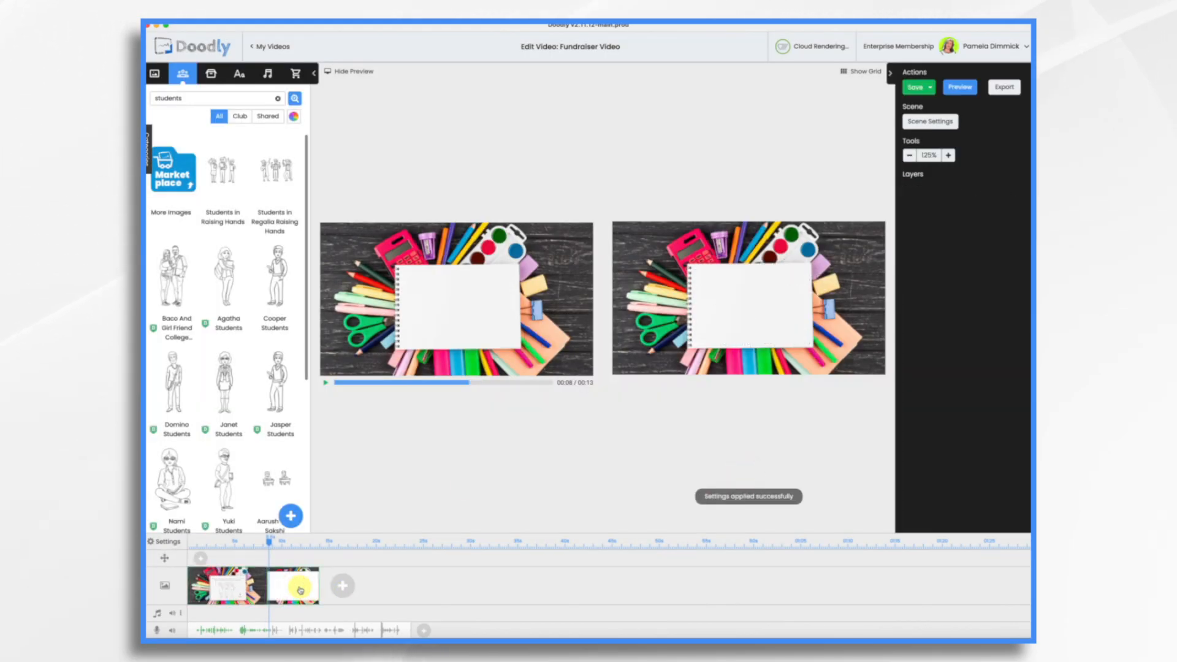
Step: Hide the preview and add 'The path to education is filled with obstacles' in Architects Daughter
click(341, 71)
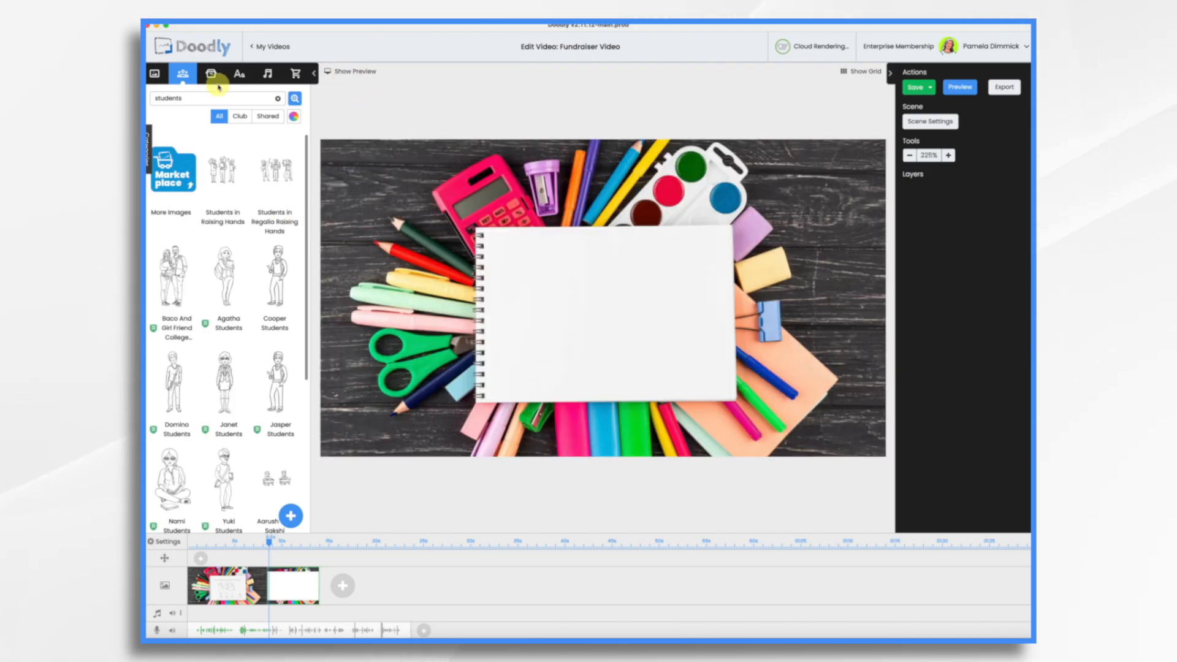
click(240, 74)
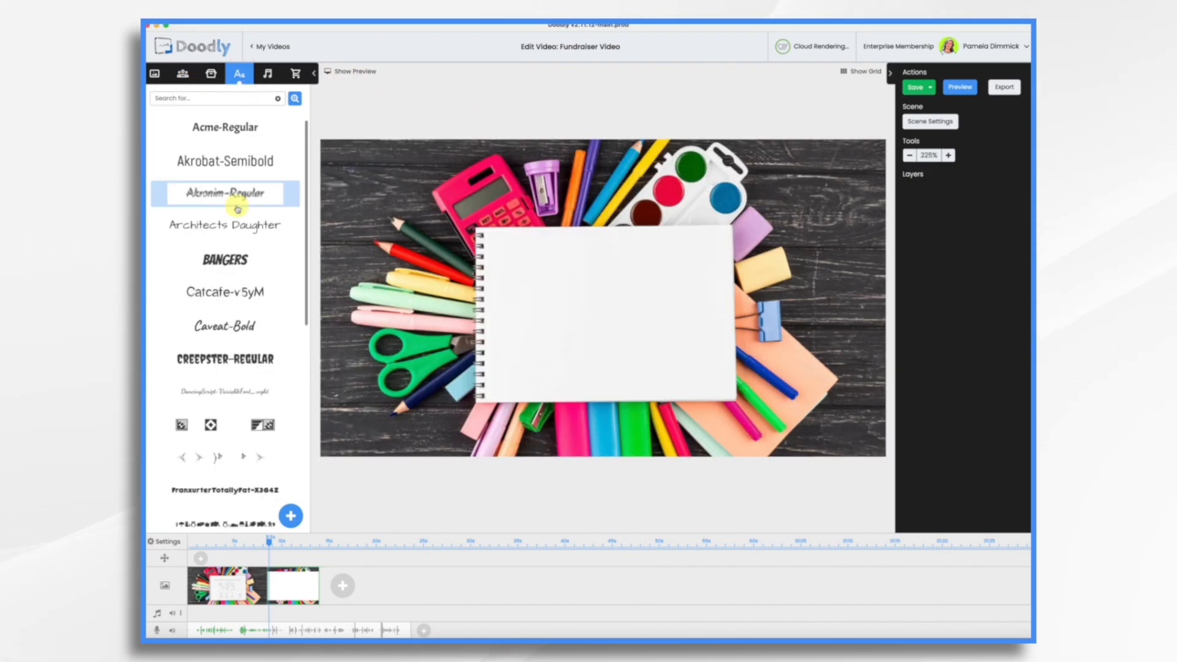
drag(236, 224, 638, 260)
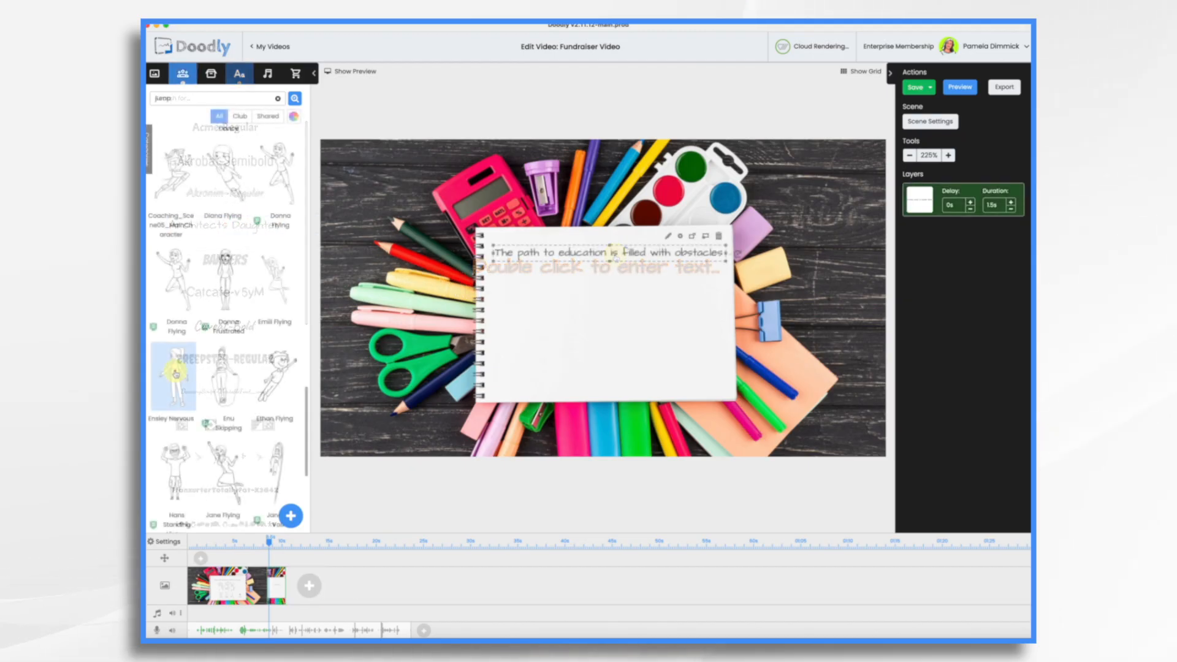
Step: Add a standing girl character onto the notebook and shrink it
drag(176, 373, 700, 336)
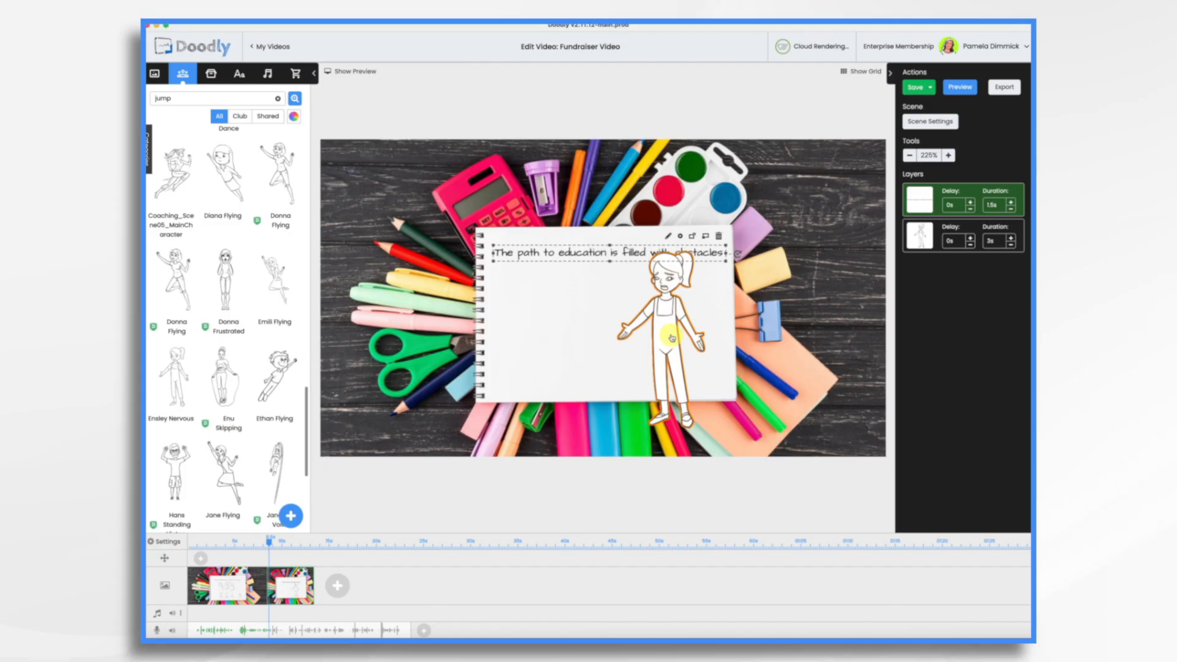
click(675, 348)
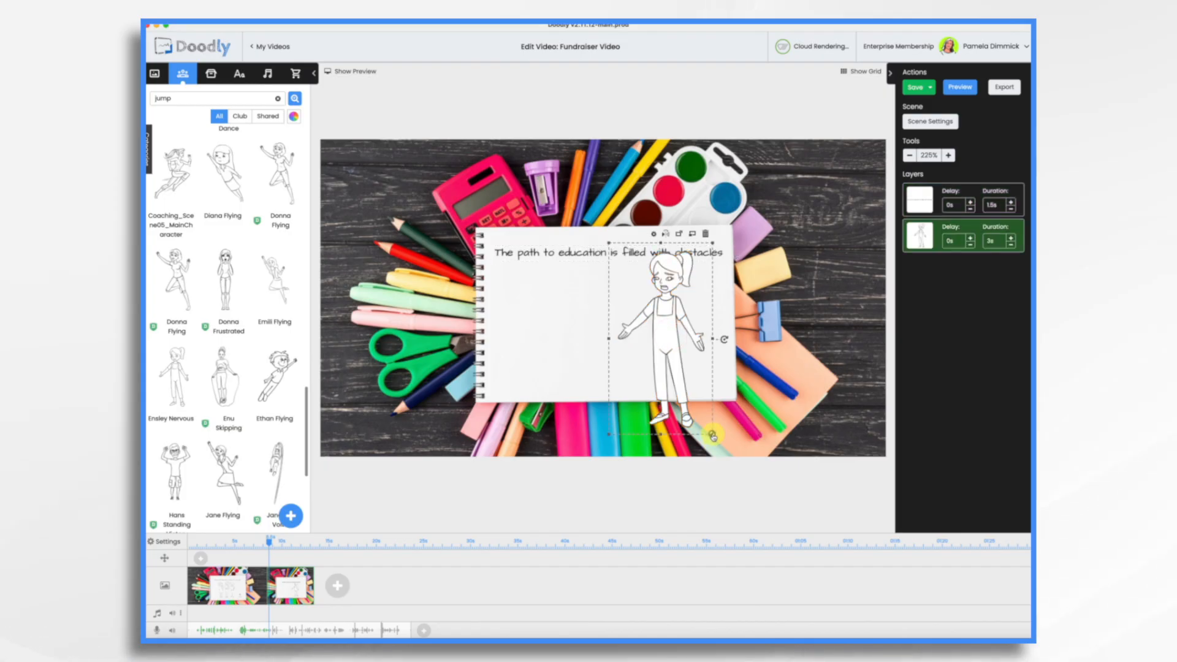
drag(712, 436, 709, 396)
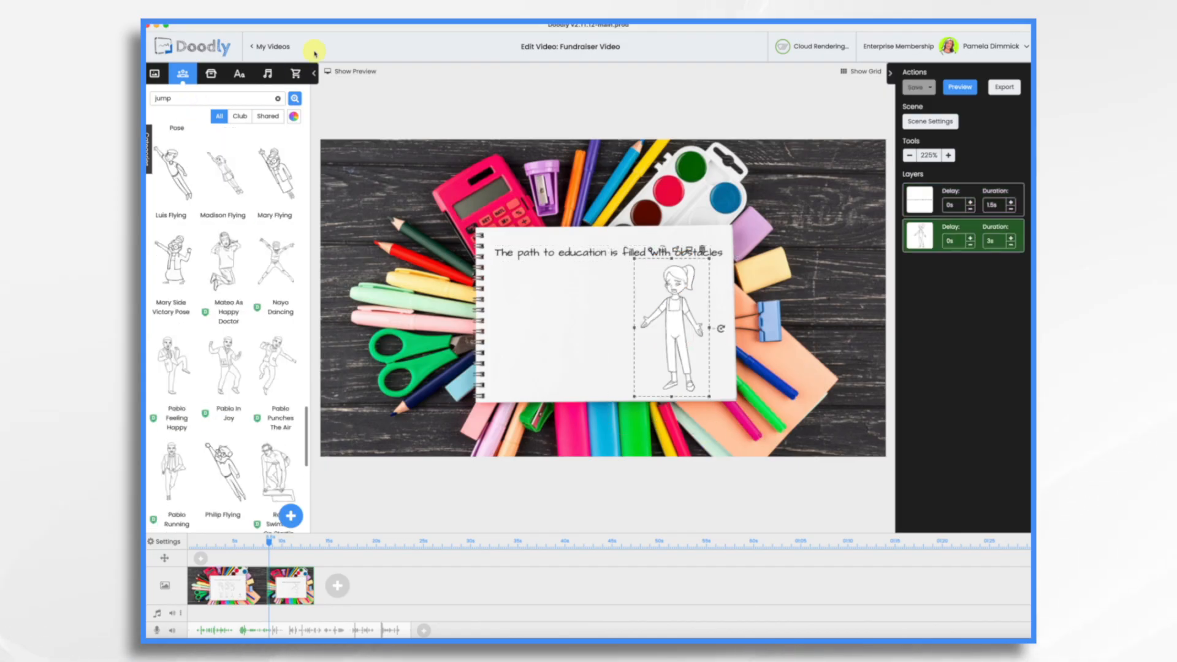
click(211, 76)
Step: Search props for 'money' and place a small Money Bag low on the notebook
text(money)
key(Return)
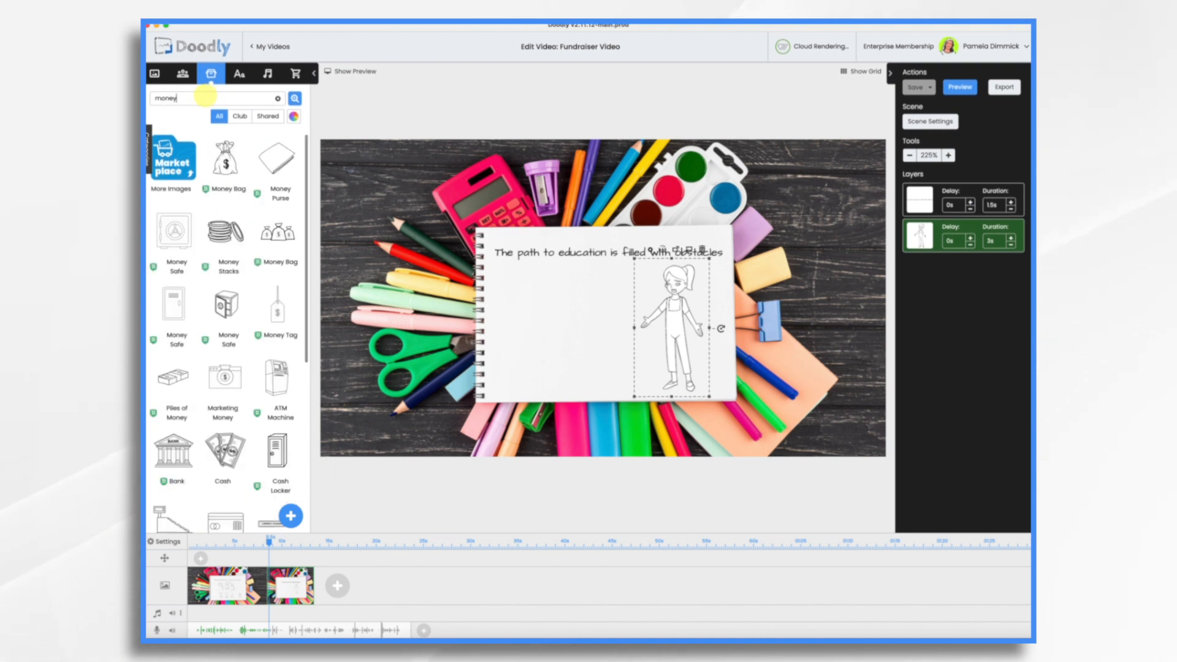
click(238, 190)
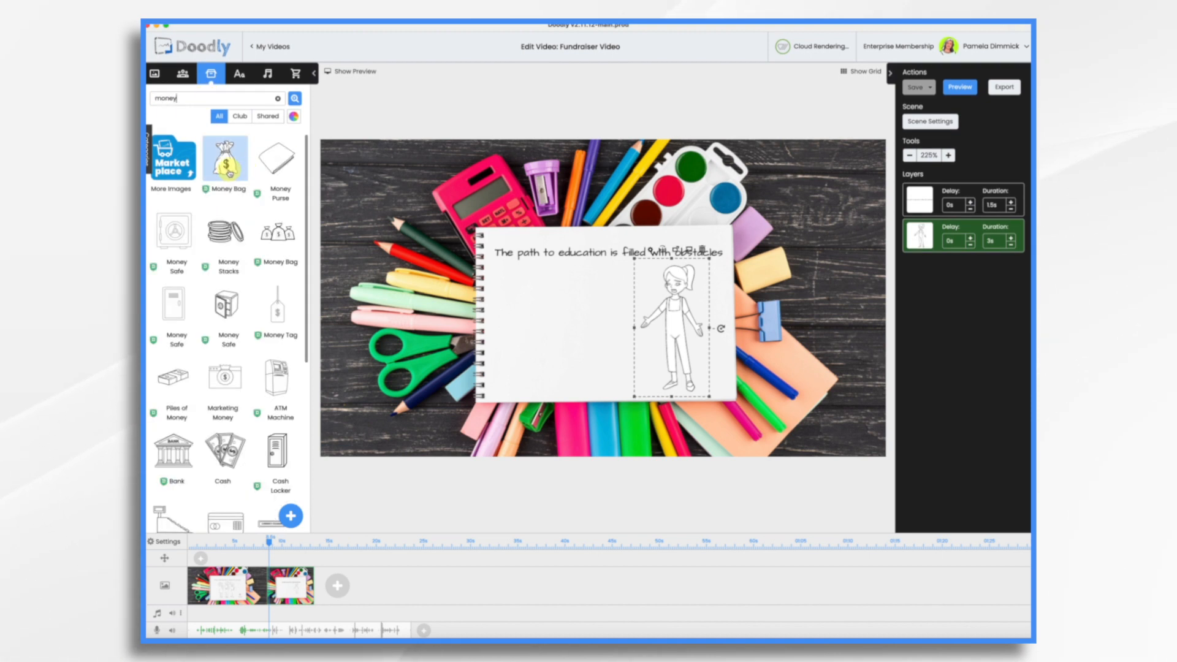
drag(225, 161, 602, 367)
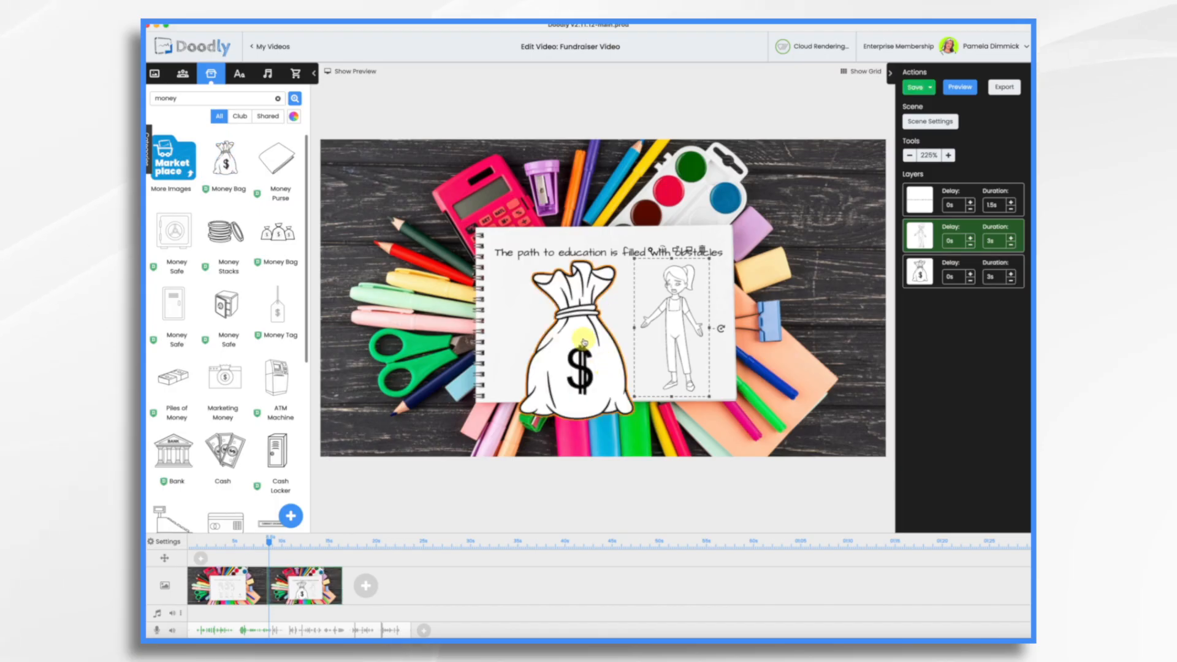
click(582, 339)
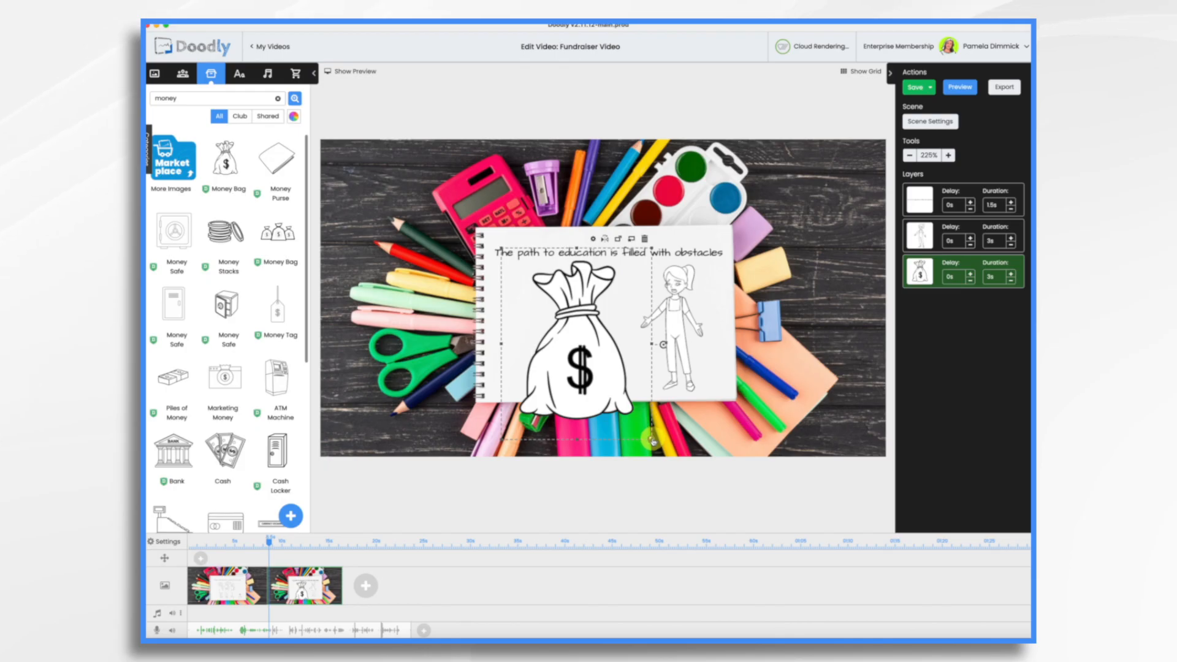
drag(652, 439, 610, 386)
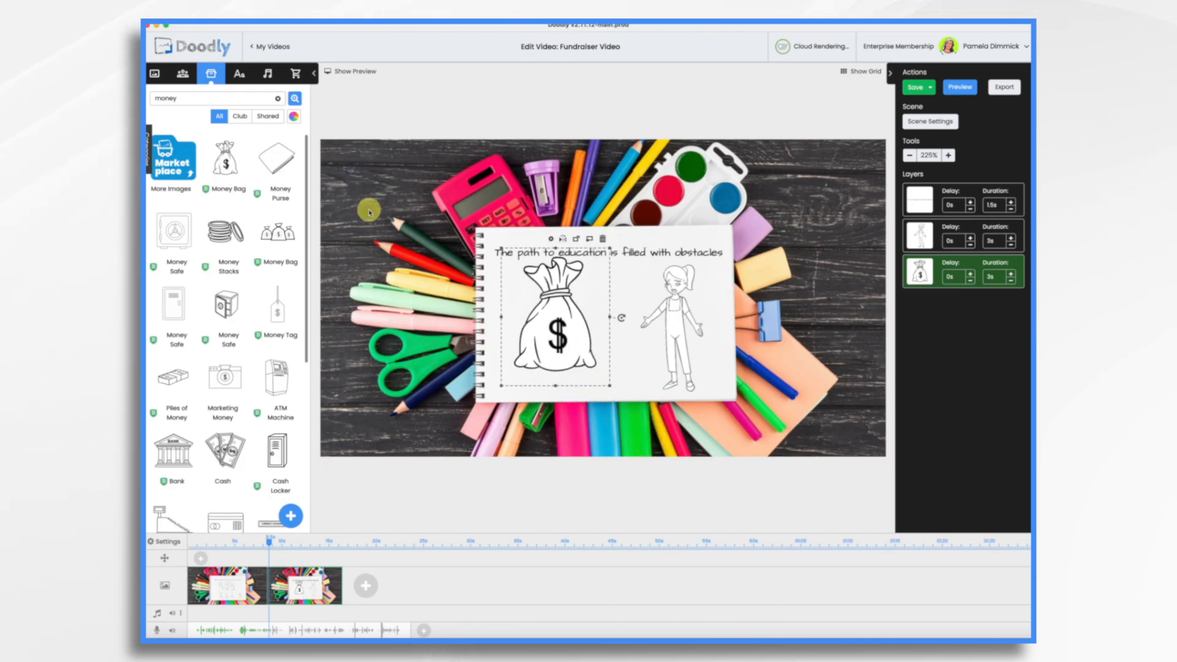
drag(554, 329, 567, 358)
drag(620, 412, 622, 404)
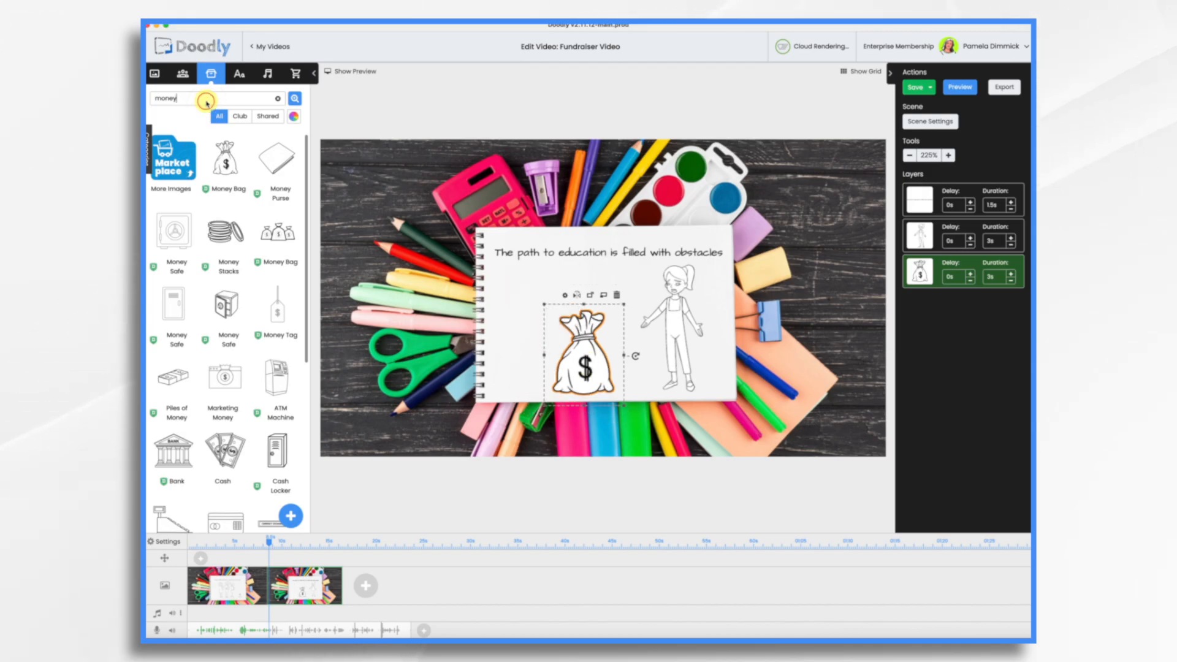
Step: Add a shrunken Notebook Set book stack on the notebook's left, layered above the money bag
key(BackSpace)
key(BackSpace)
text(book)
drag(225, 365, 522, 340)
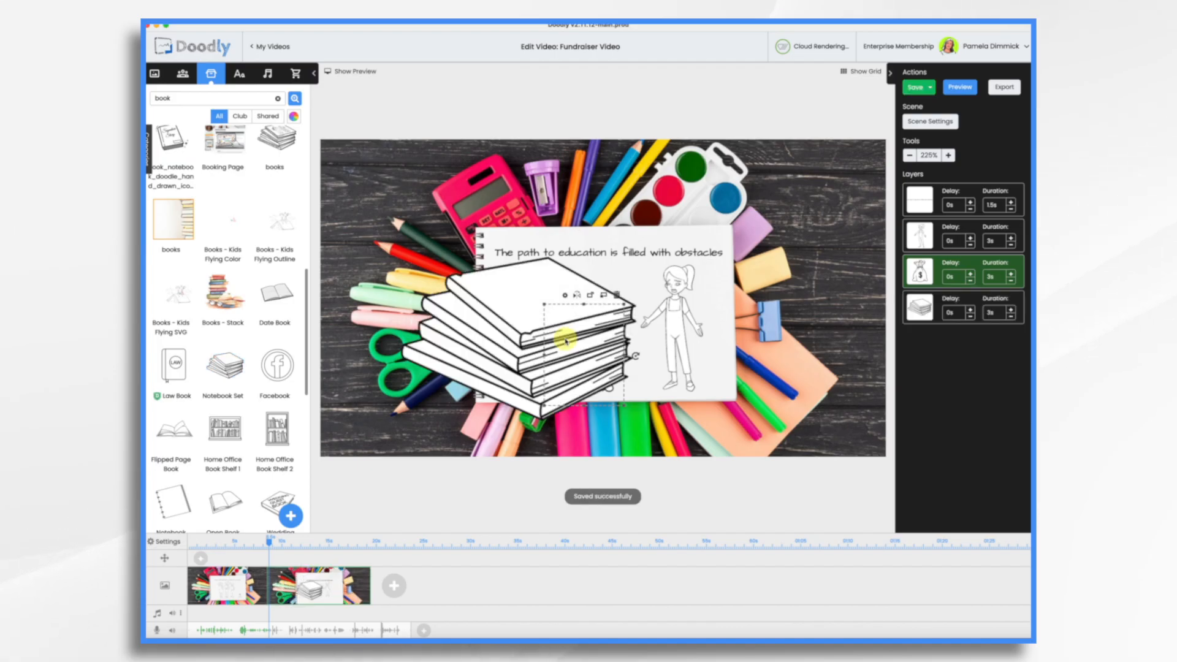
drag(598, 349, 614, 351)
drag(681, 437, 591, 369)
drag(517, 320, 570, 354)
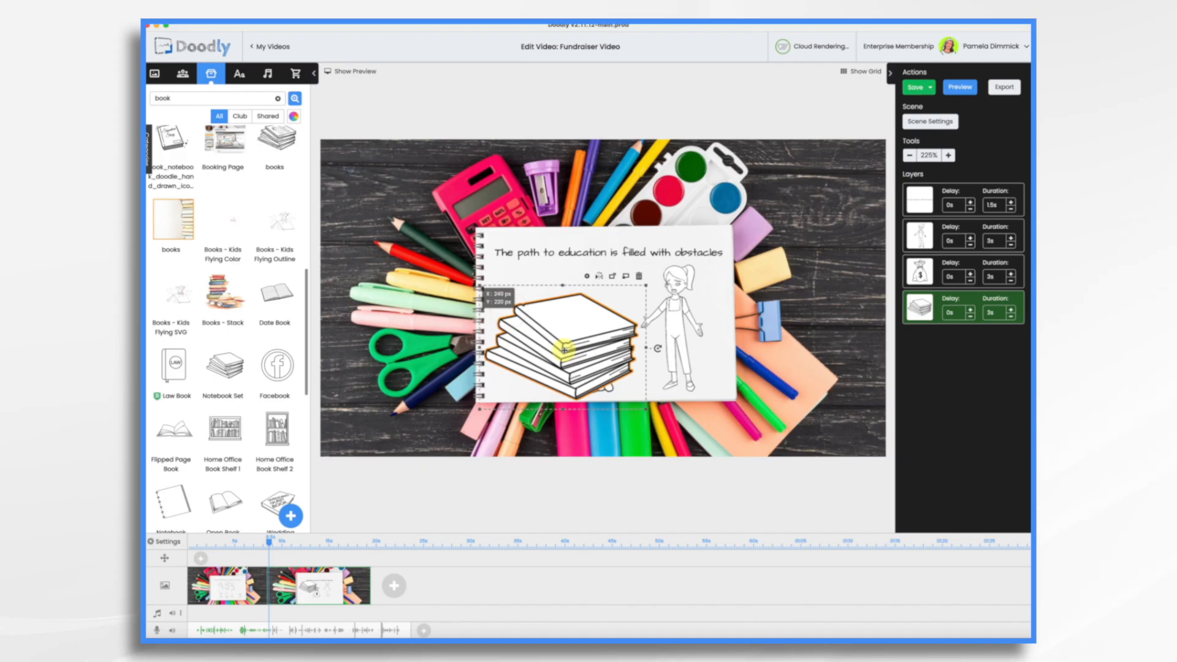
drag(920, 312, 922, 271)
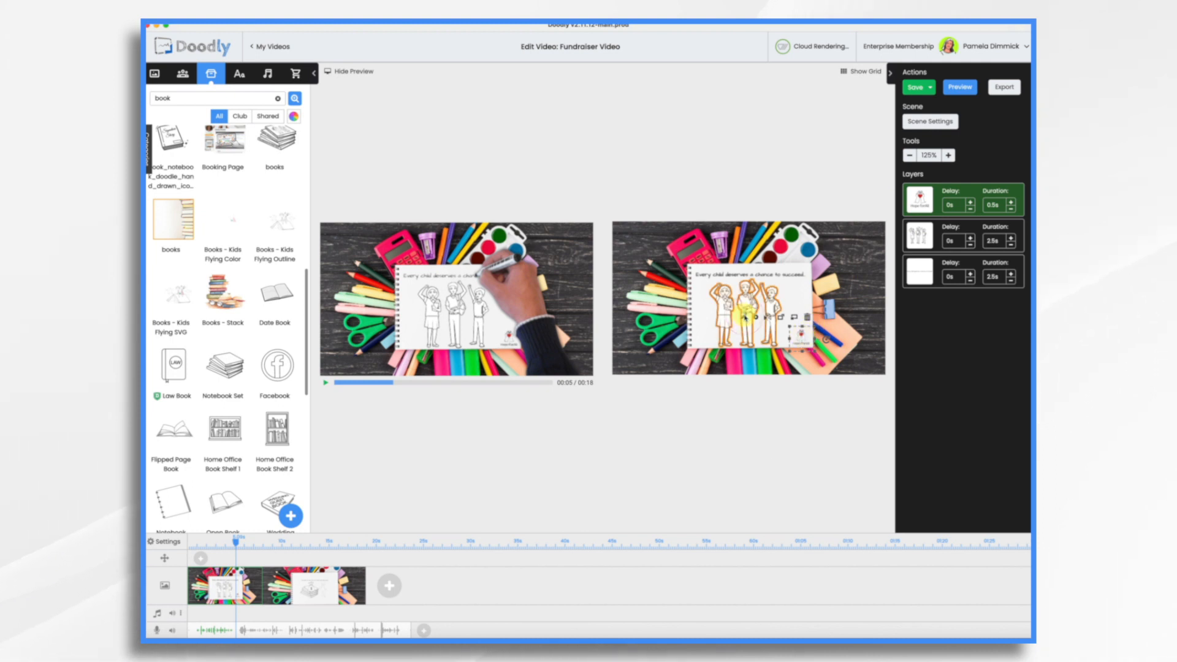
Step: Set the Hope forAll logo's reveal mode to Fade and shorten the students drawing to 2 s
click(756, 317)
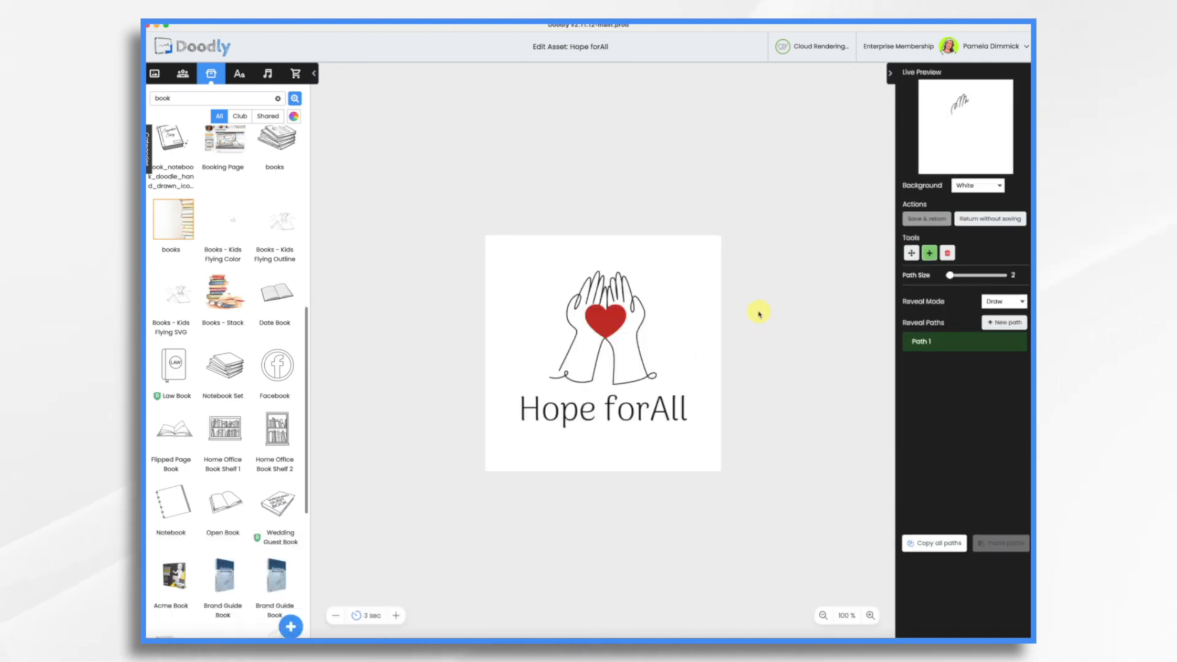
click(997, 314)
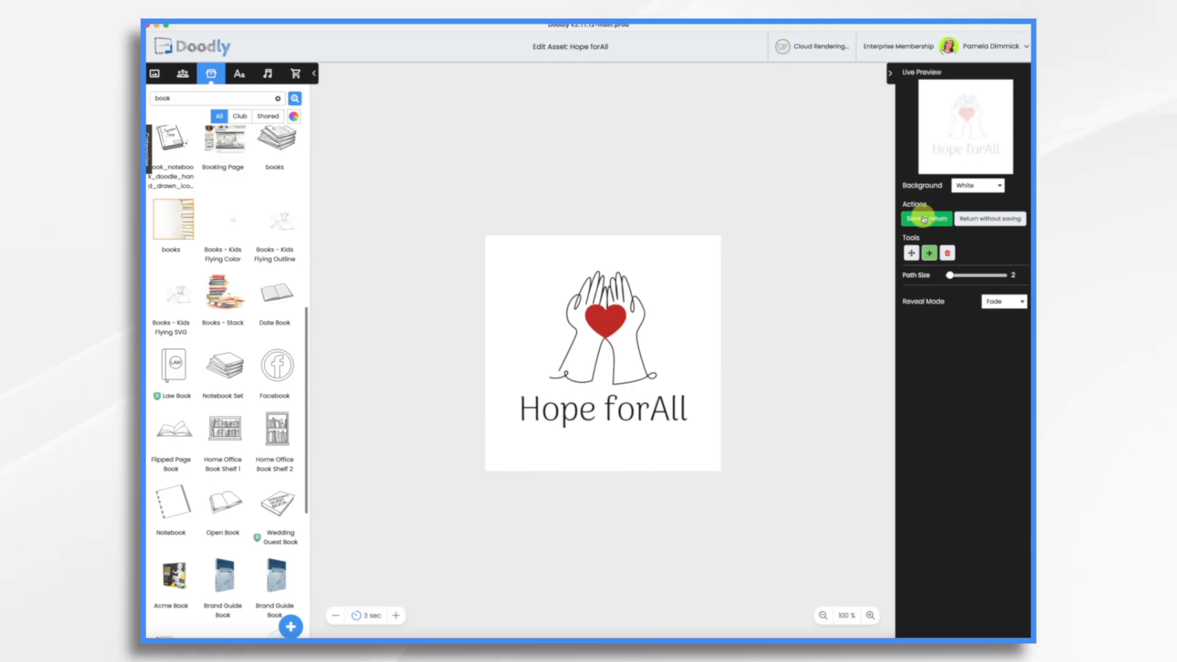
click(926, 219)
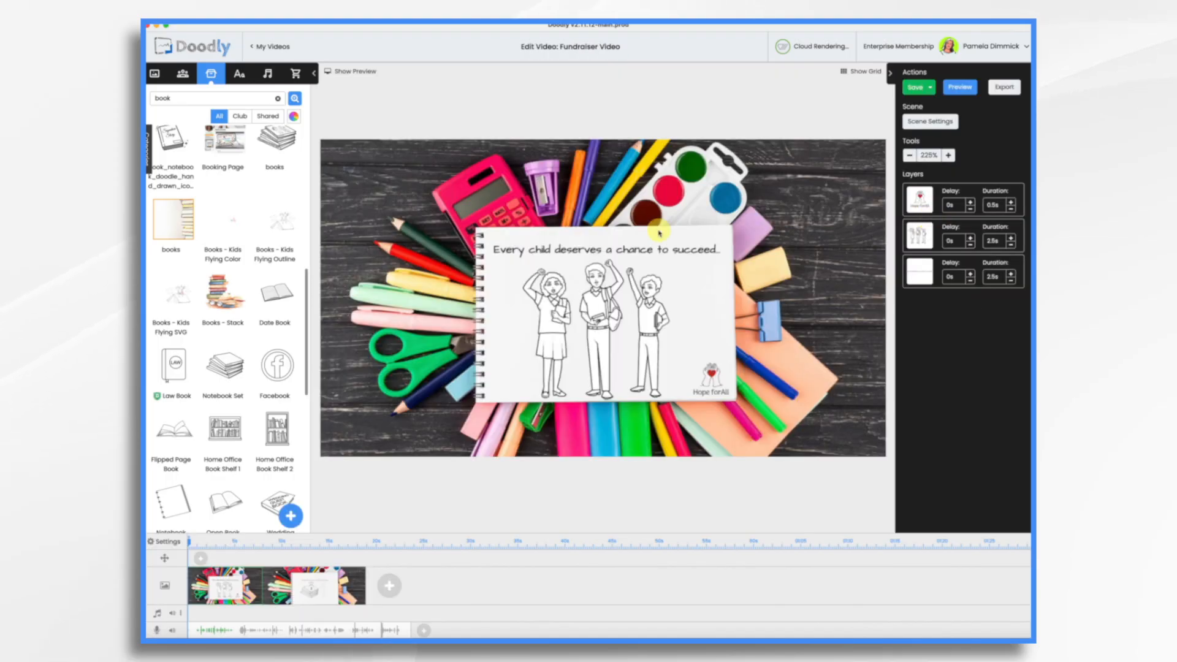
click(1011, 244)
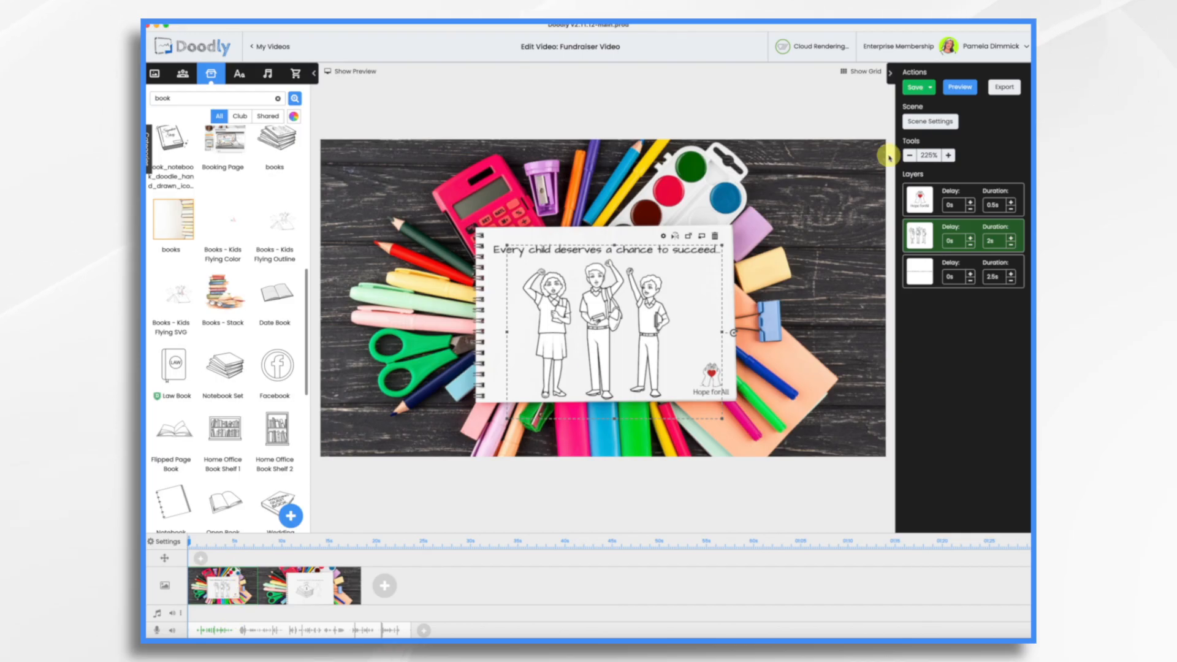
Step: Lower the first scene's extra time to 1 s, apply it, and reopen the second scene
click(930, 121)
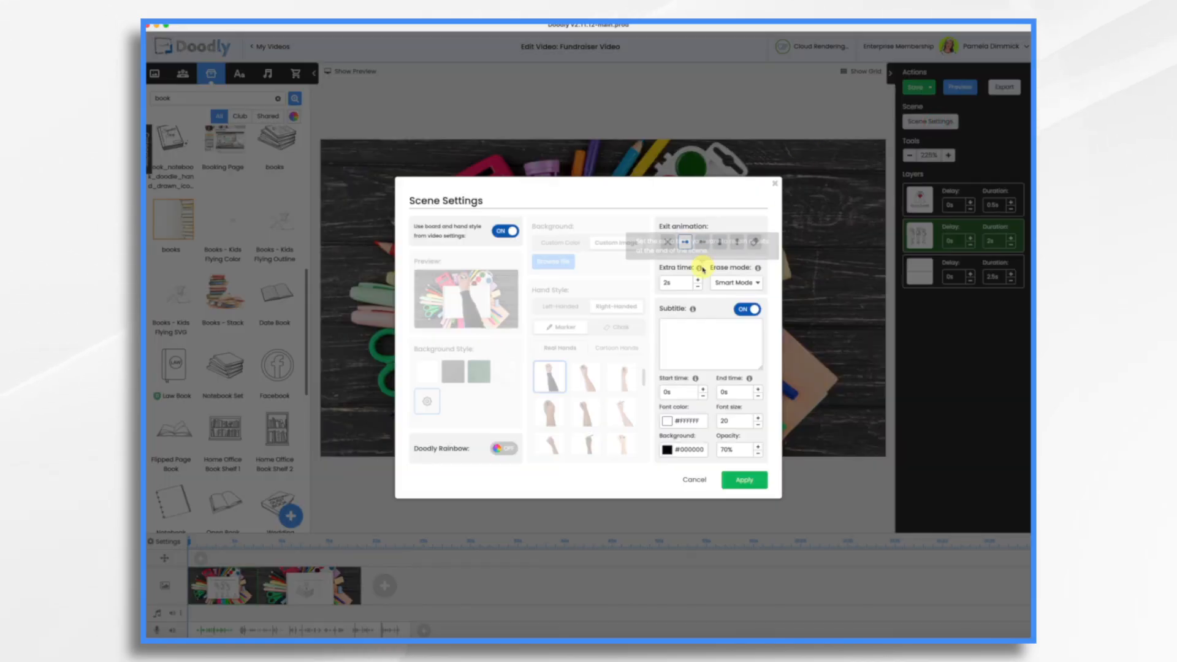
click(698, 289)
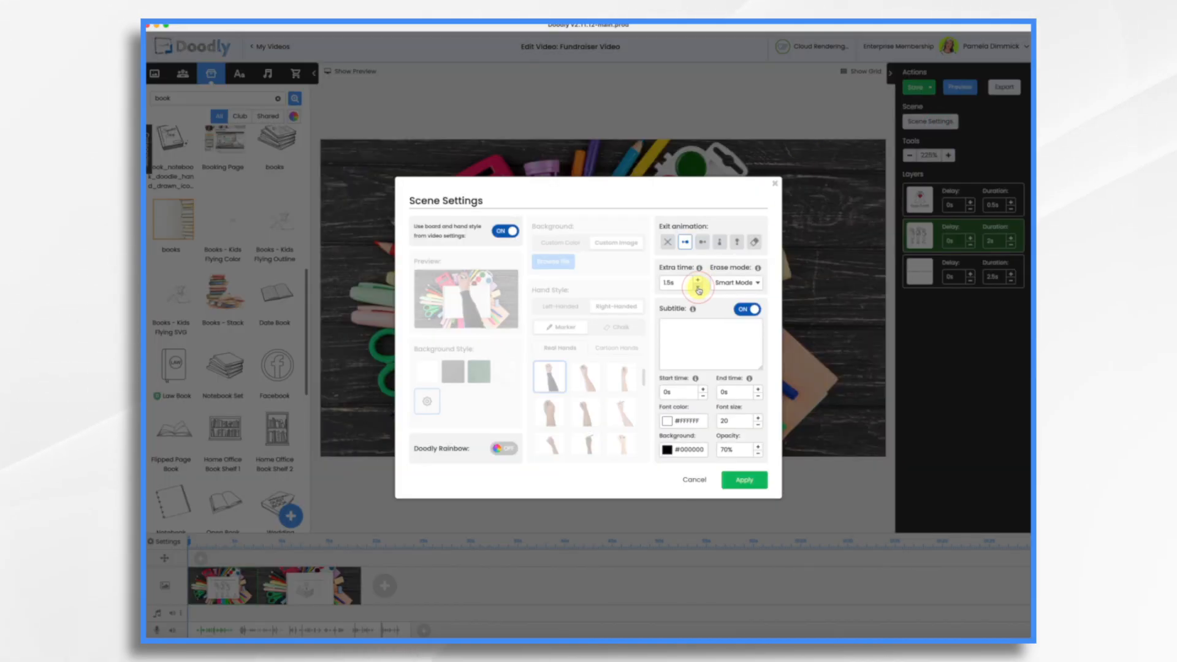
click(698, 289)
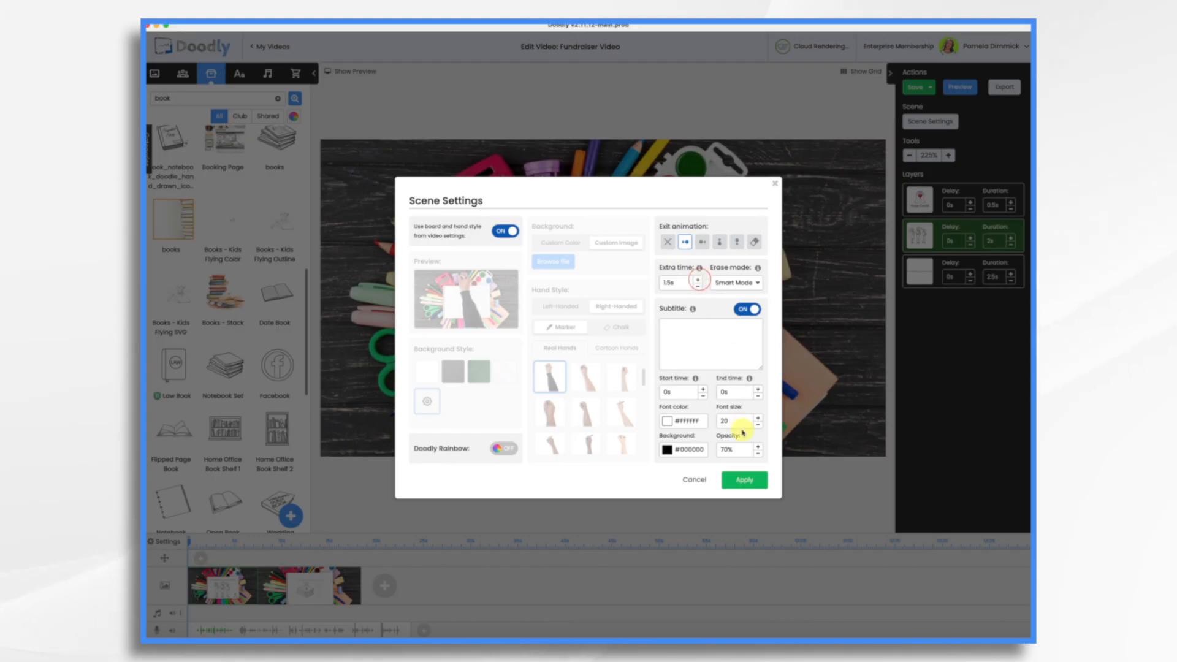
click(747, 477)
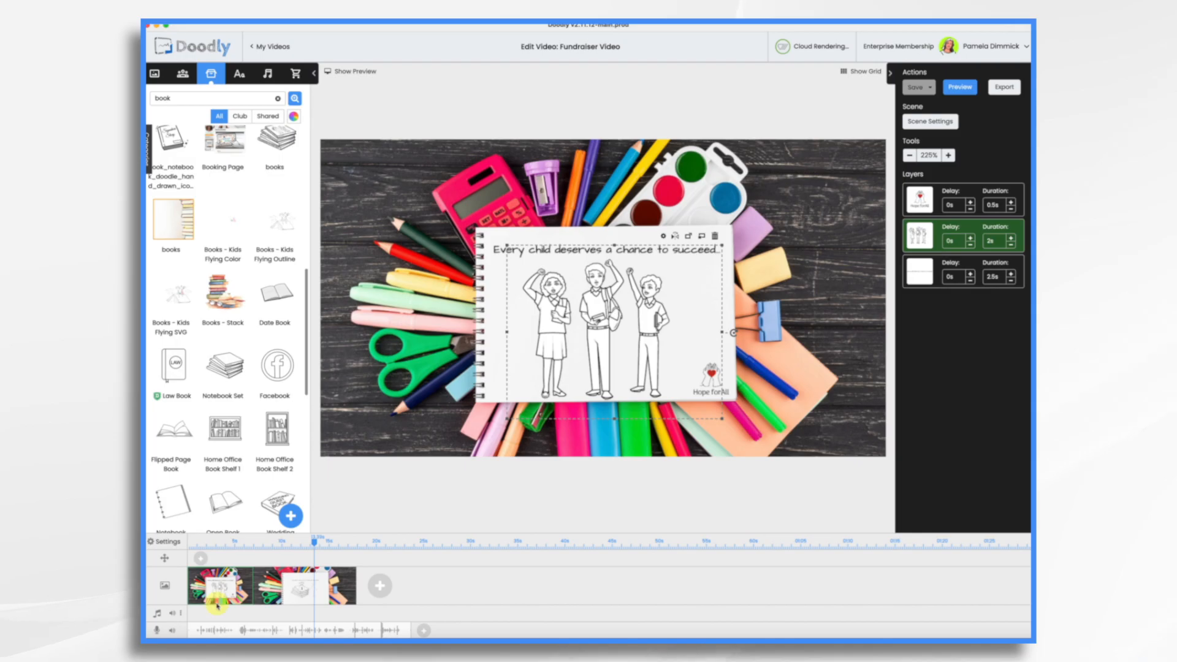
click(274, 586)
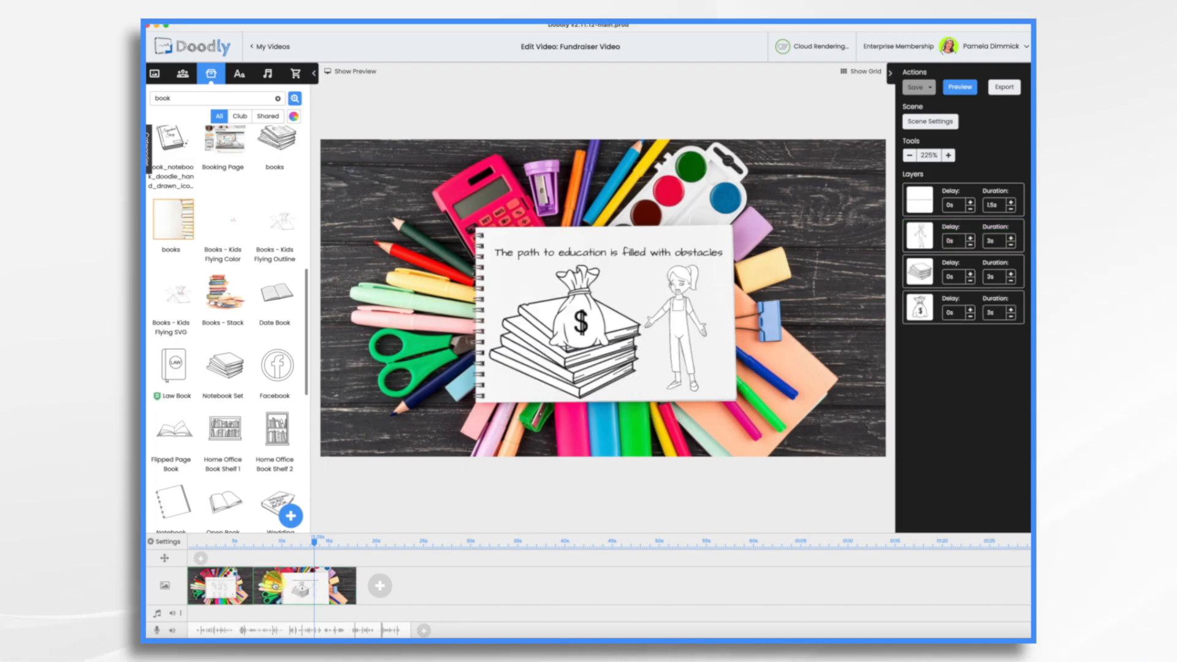
Step: Cut the books layer to zero and the money bag to 2s, then lower the girl layer and shorten her to 2.5s
click(1011, 281)
click(1011, 281)
click(1011, 282)
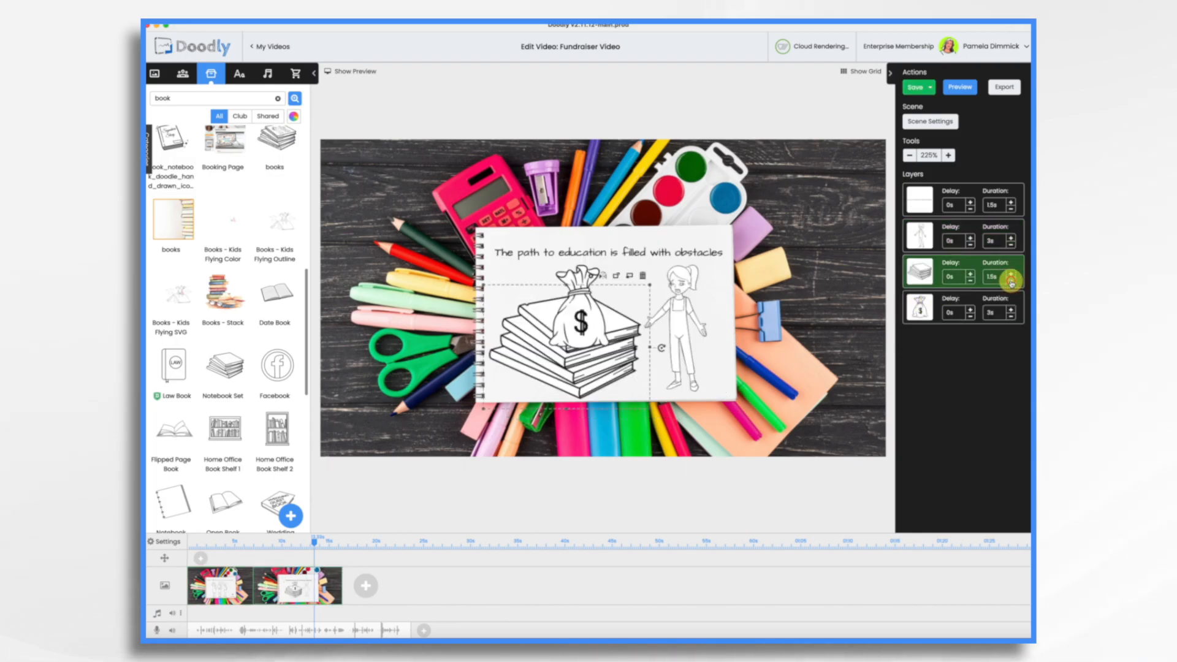
click(1010, 282)
click(1011, 282)
click(1011, 281)
click(1011, 317)
click(1011, 317)
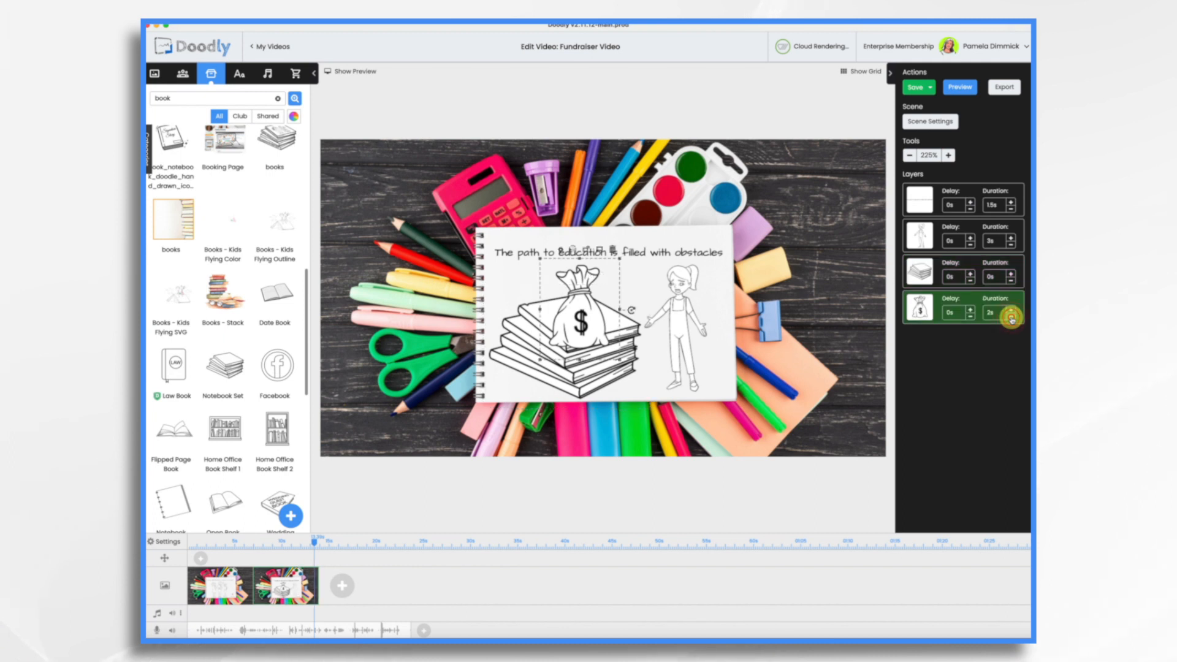
drag(922, 236, 921, 312)
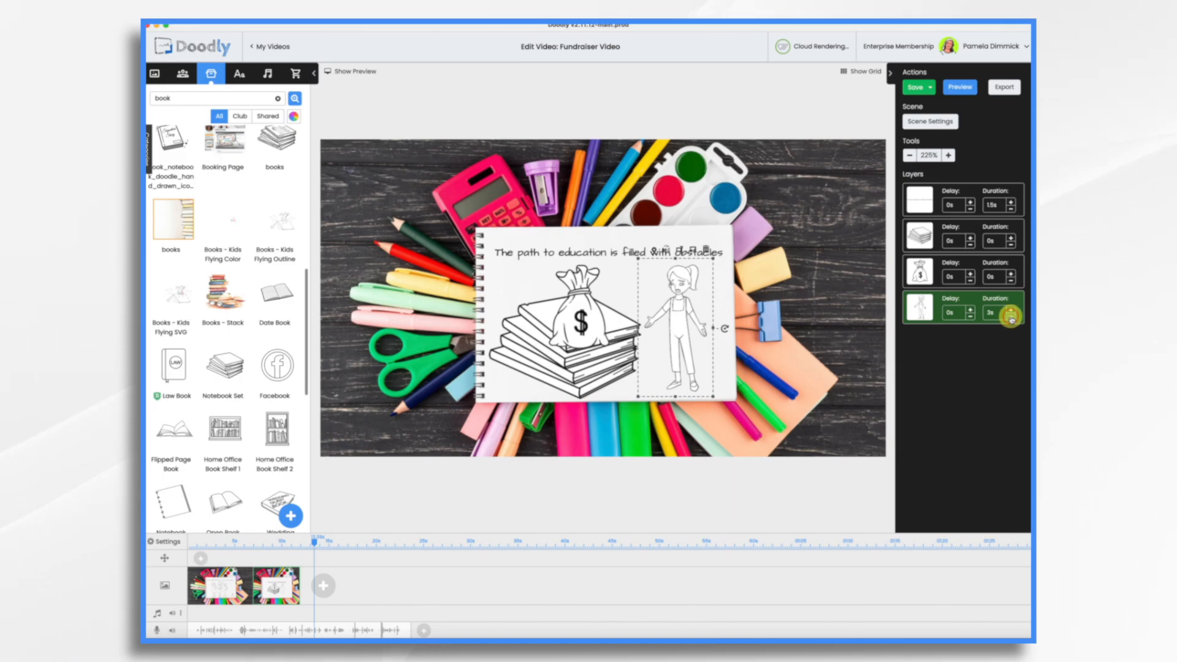
click(1011, 317)
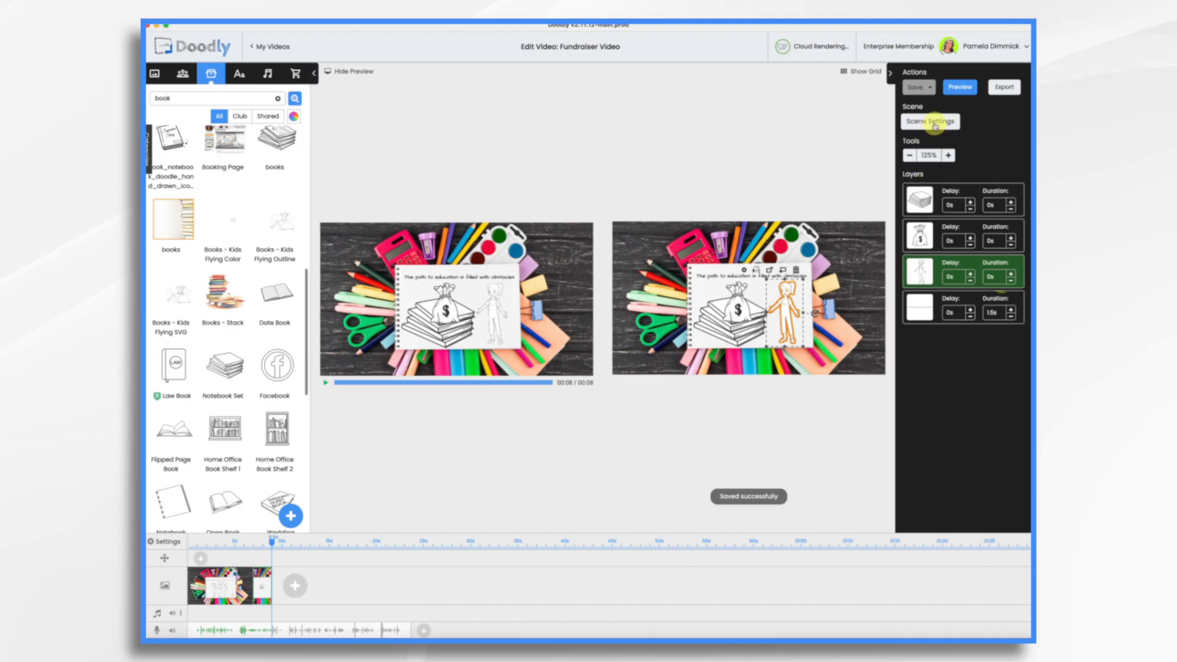
Step: Give the second scene 2s of extra time and add a blank third scene
click(934, 122)
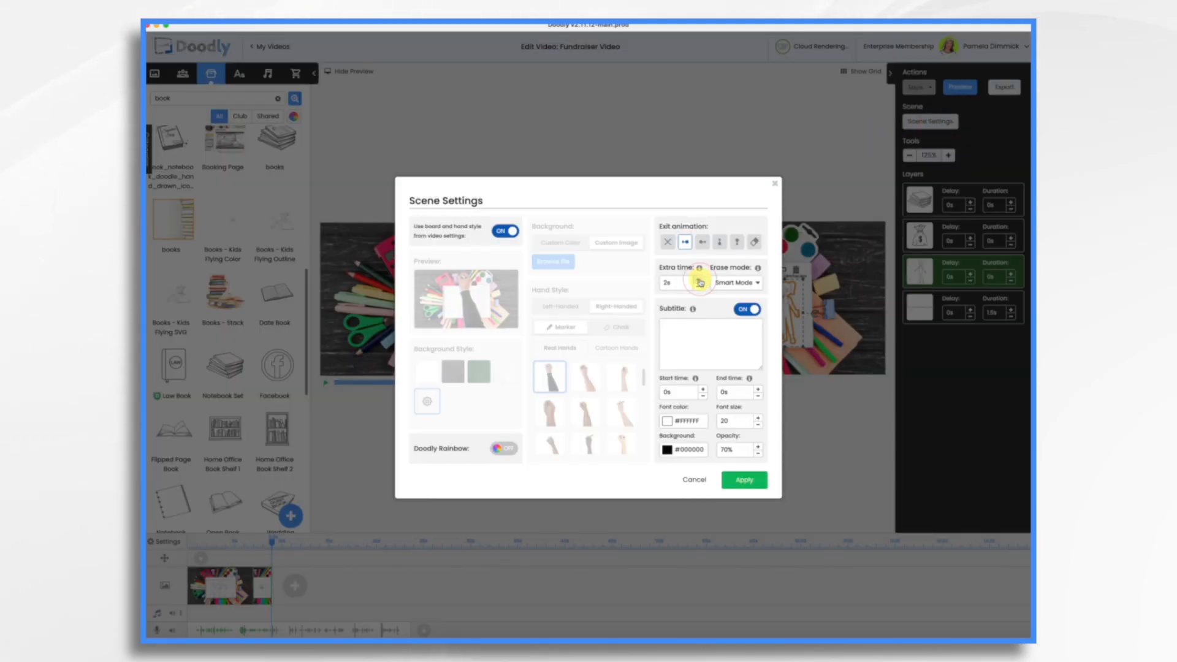
click(749, 486)
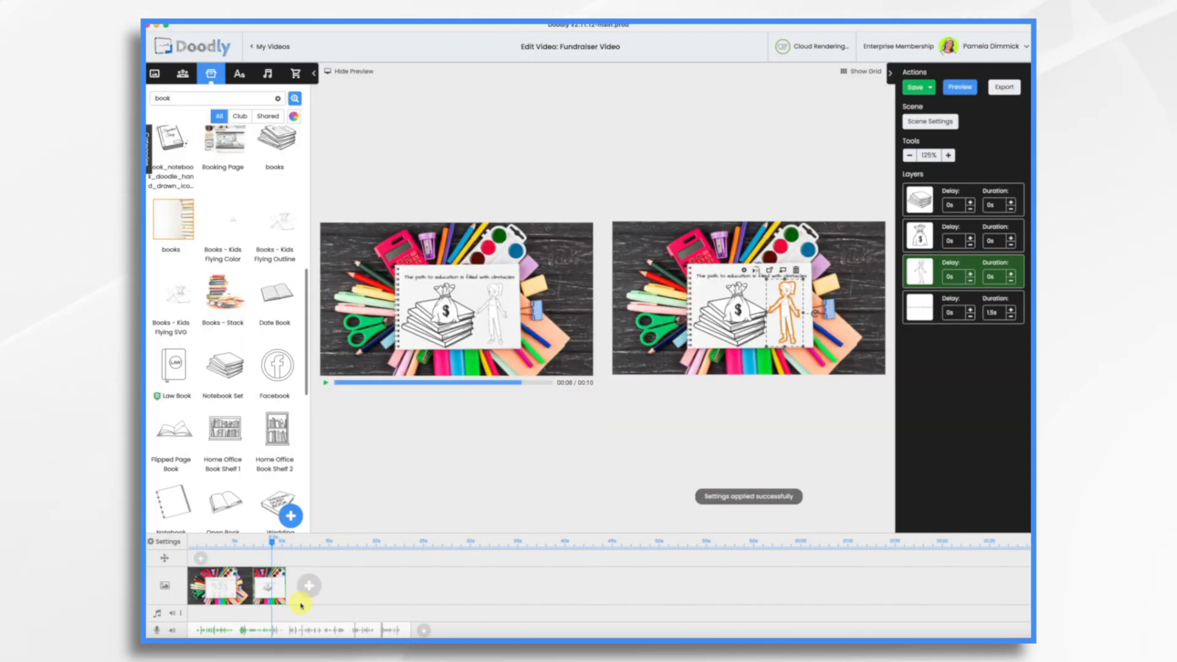
click(308, 598)
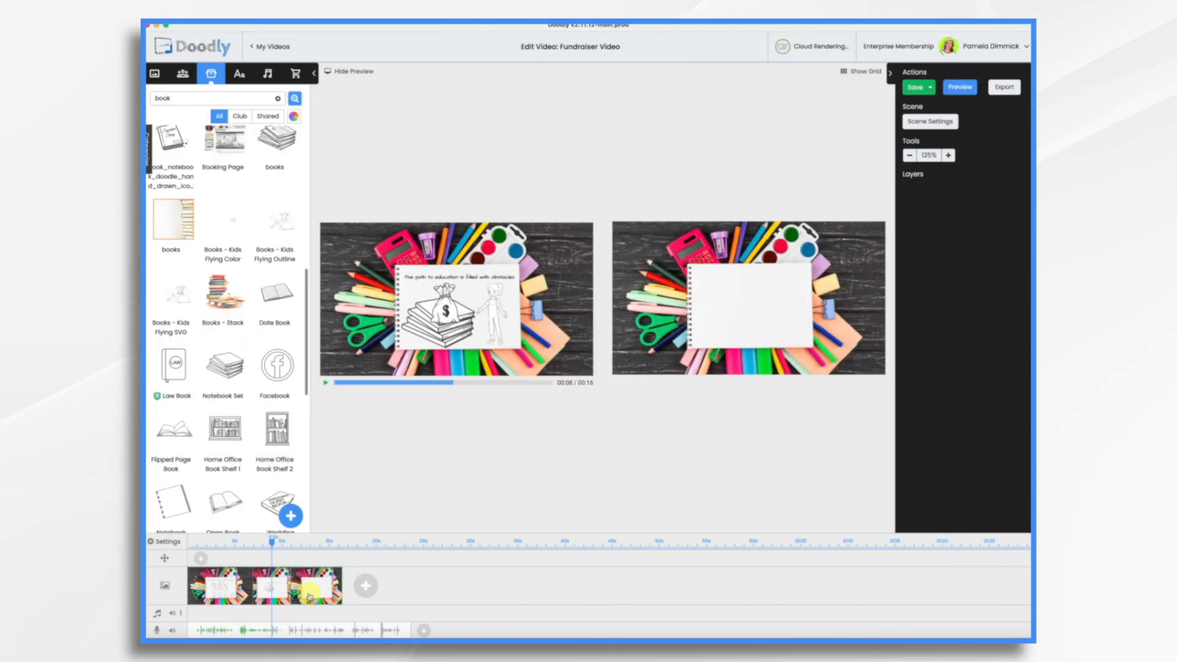
Step: Place Architects Daughter text on the notebook and enter the 'You can help!' heading and list wording
click(241, 74)
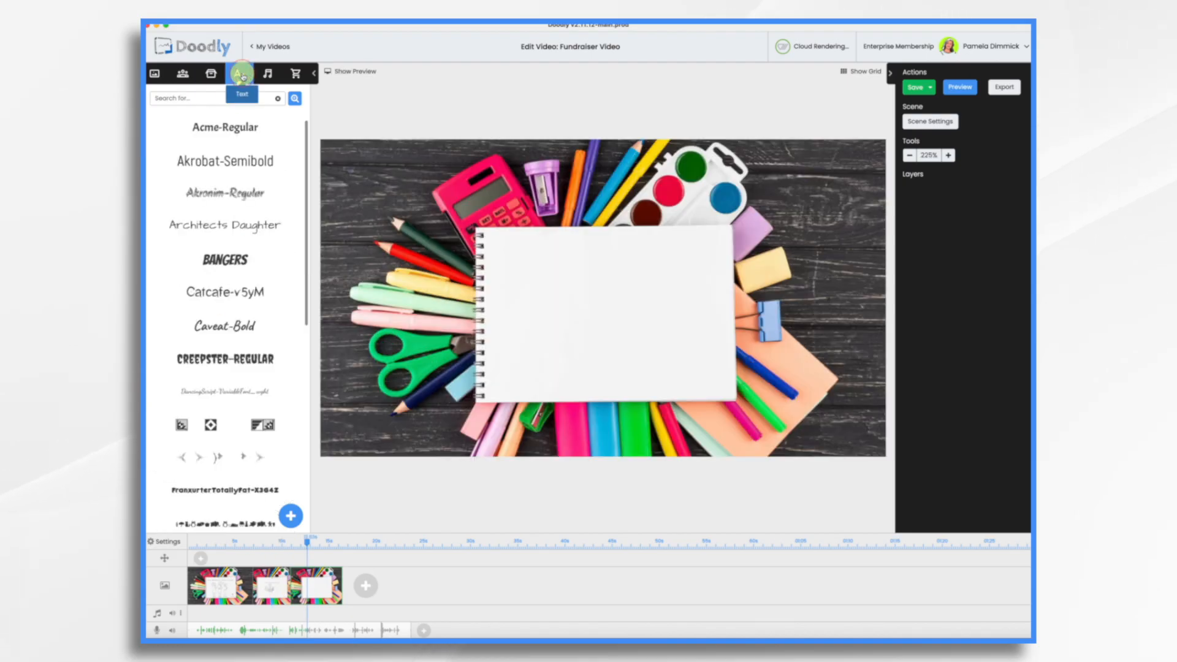
drag(239, 229, 670, 267)
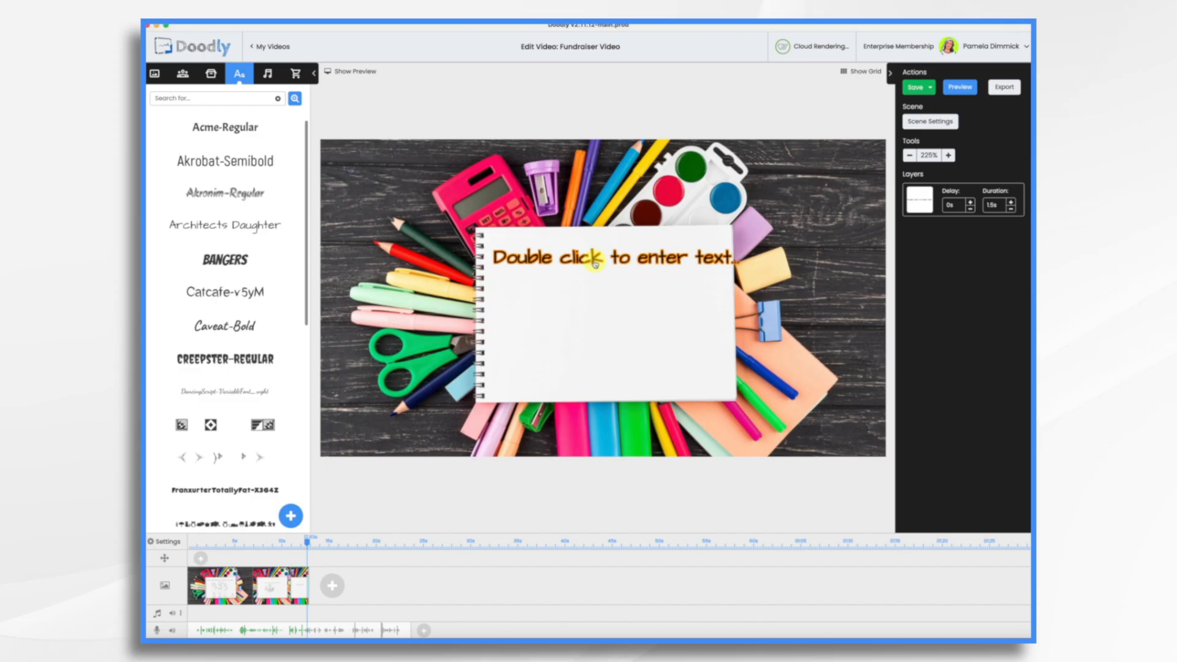
double_click(585, 260)
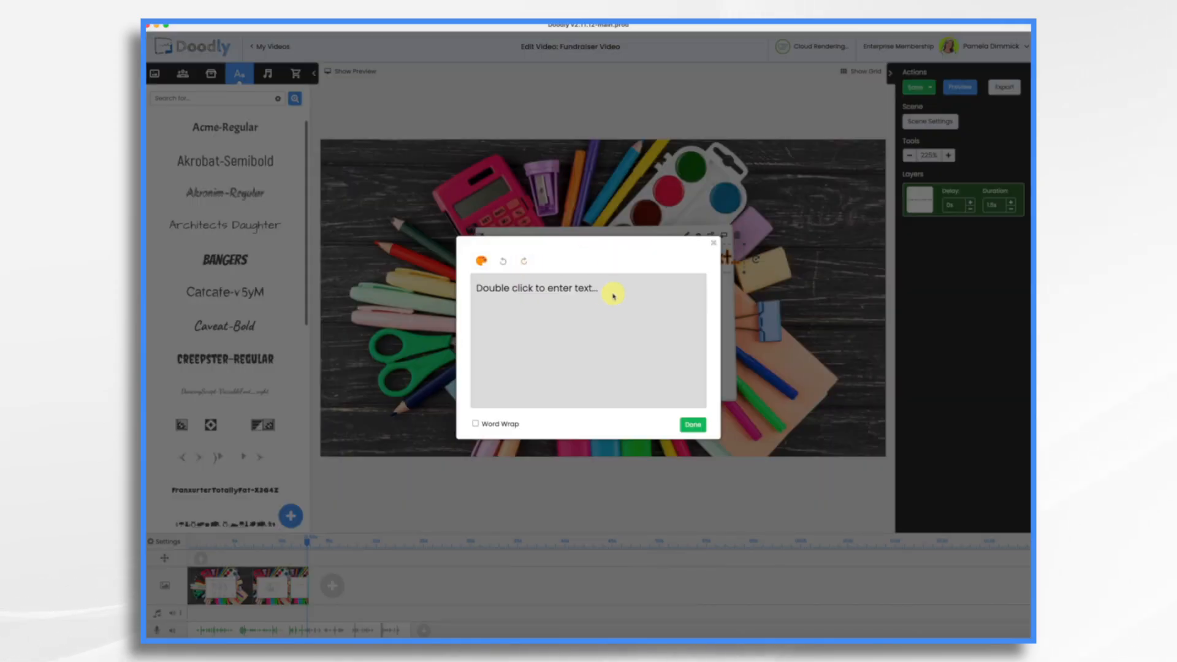
text(You can help!)
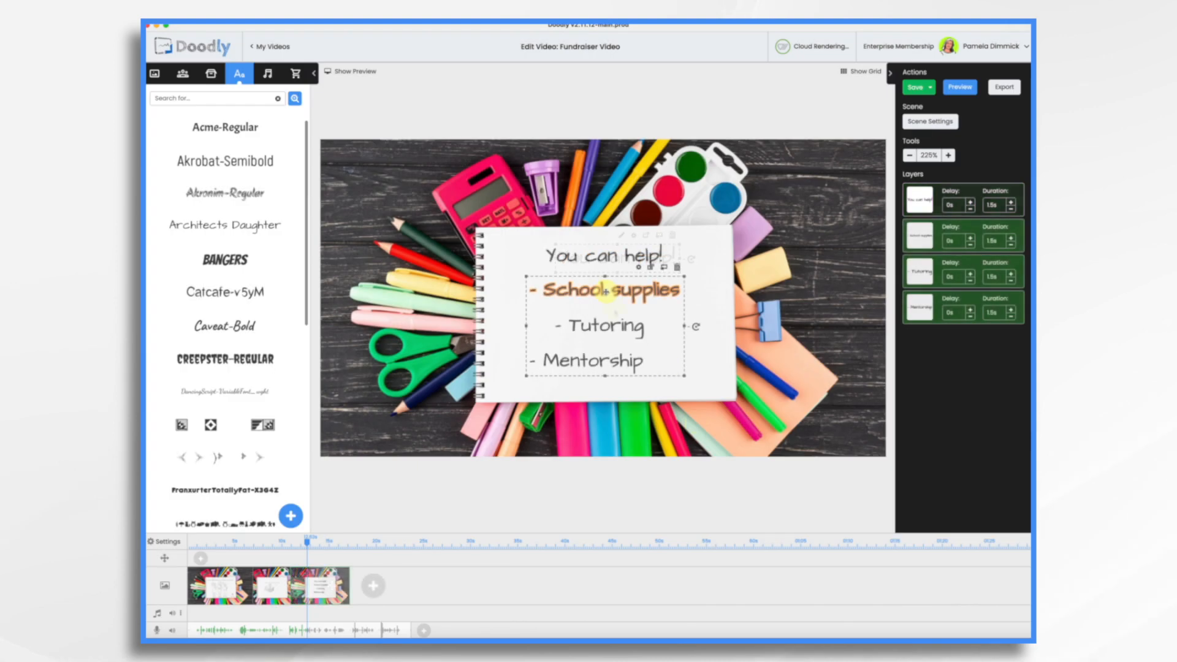
click(600, 291)
Step: Left-align the School supplies, Tutoring, Mentorship list, then shrink and reposition its text box
drag(599, 291, 604, 292)
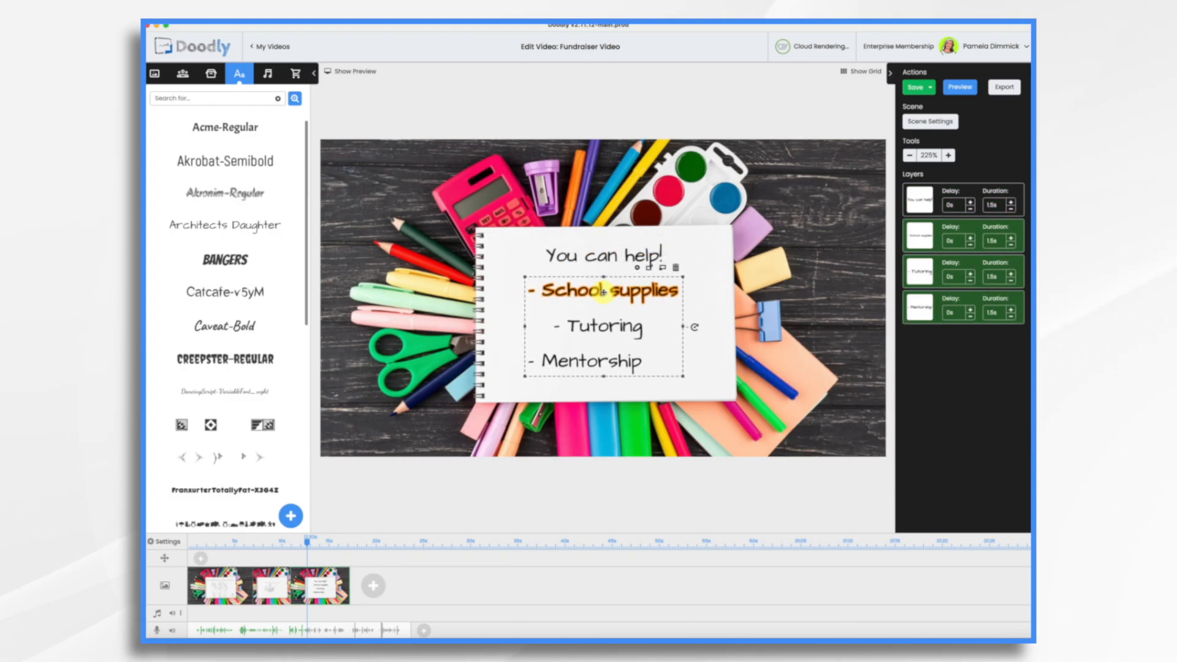
right_click(605, 293)
mouse_move(647, 430)
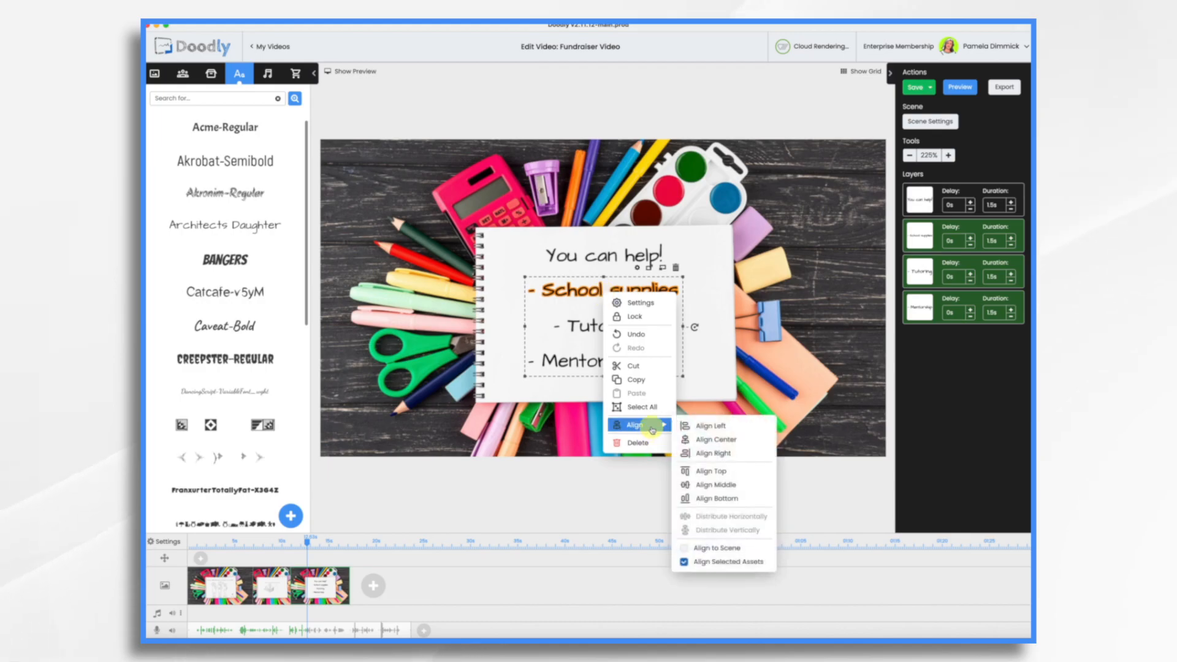
click(708, 429)
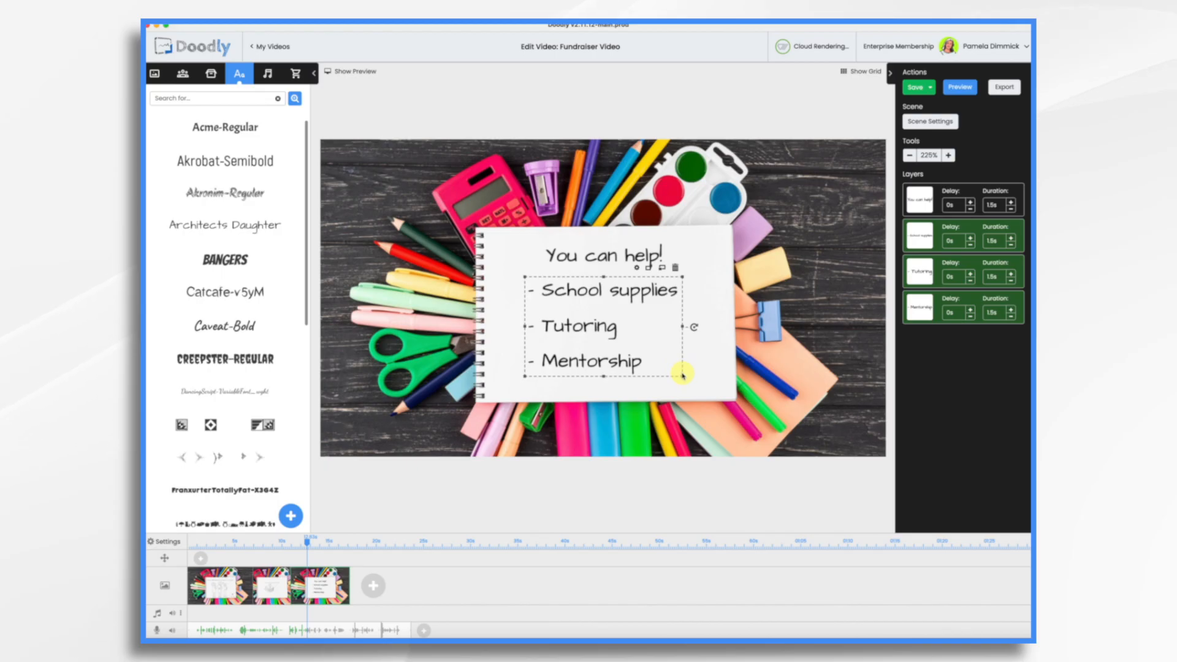
drag(682, 376, 638, 348)
mouse_move(583, 323)
mouse_down()
mouse_move(607, 324)
mouse_move(595, 319)
mouse_up()
Step: Enlarge the 'You can help!' heading and shift it right and slightly up
click(601, 257)
drag(541, 269, 495, 281)
drag(581, 257, 601, 255)
click(183, 73)
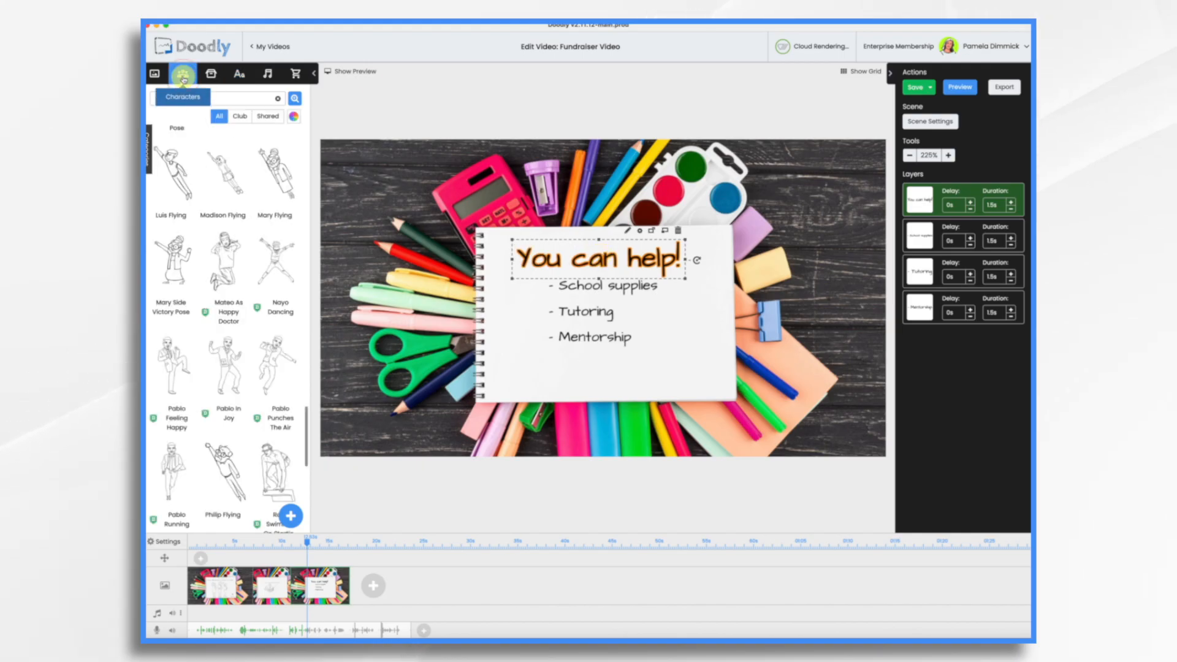
Step: Search Characters for 'teacher' and place a smaller Mahat Teacher on the notebook's left side
double_click(211, 100)
text(teacher)
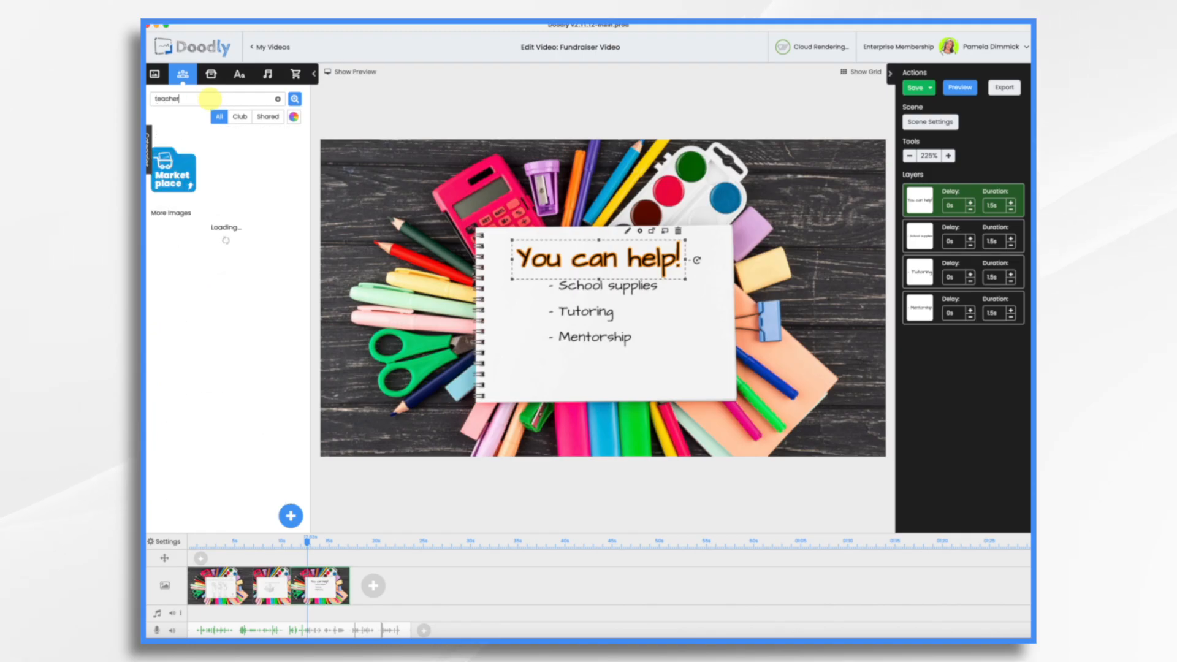
drag(271, 168, 558, 316)
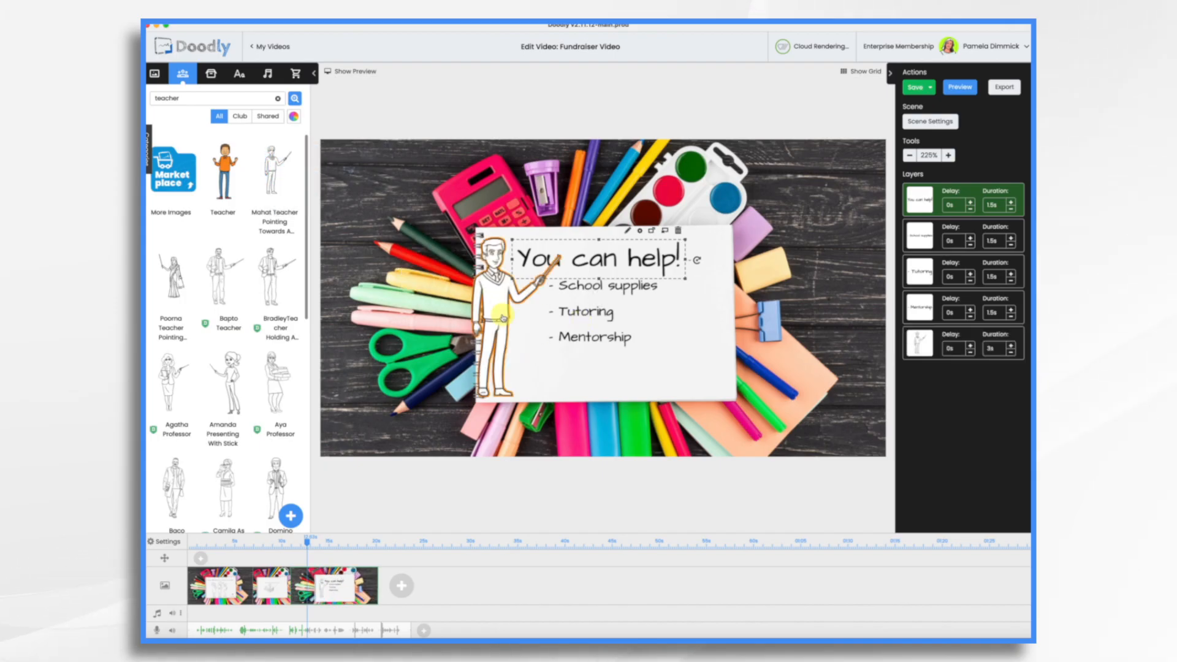
click(575, 417)
drag(575, 417, 535, 375)
drag(480, 302, 502, 327)
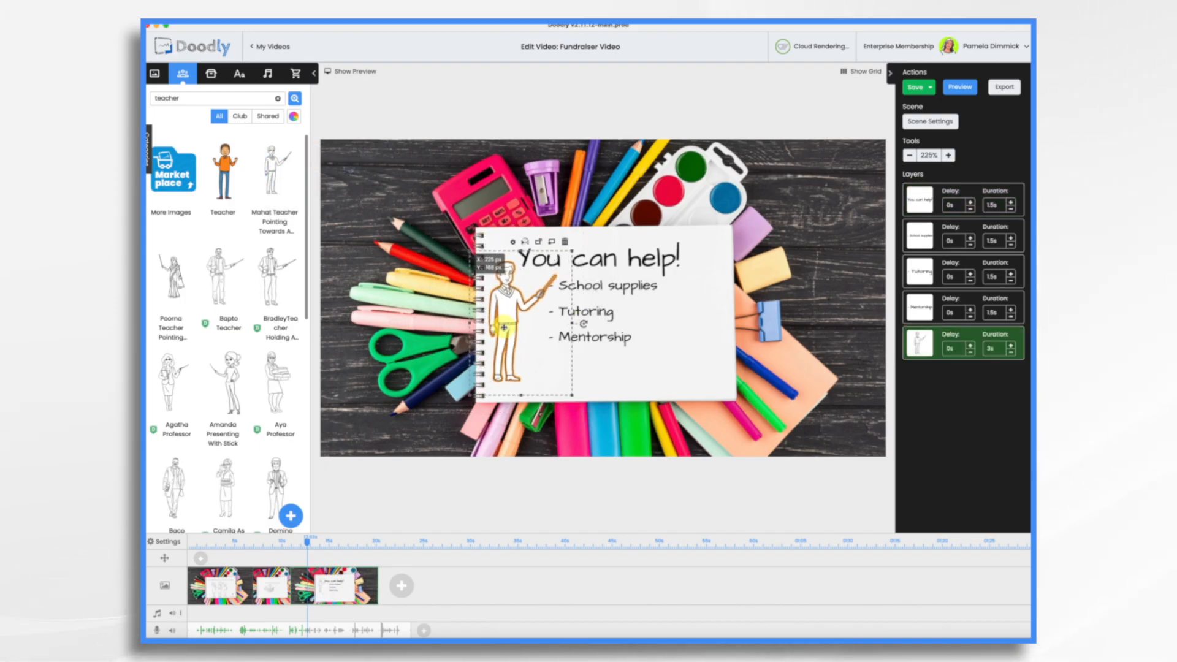
click(239, 73)
drag(226, 227, 622, 377)
double_click(626, 375)
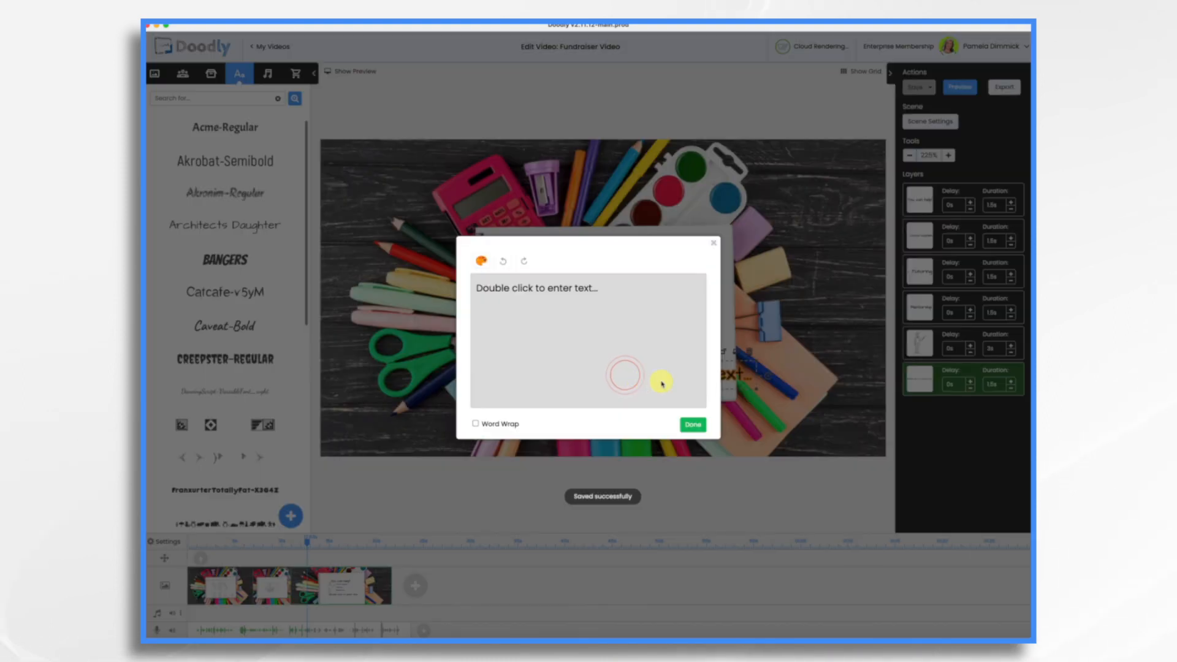
triple_click(604, 289)
text(www.)
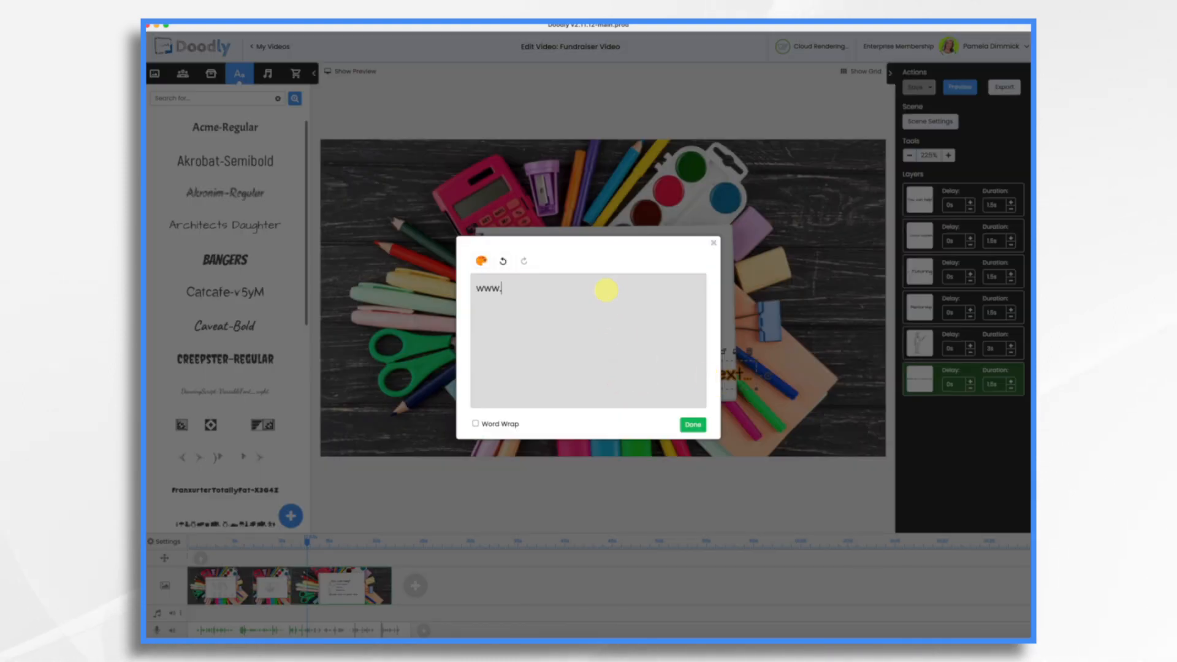
text(HopeforAll.org)
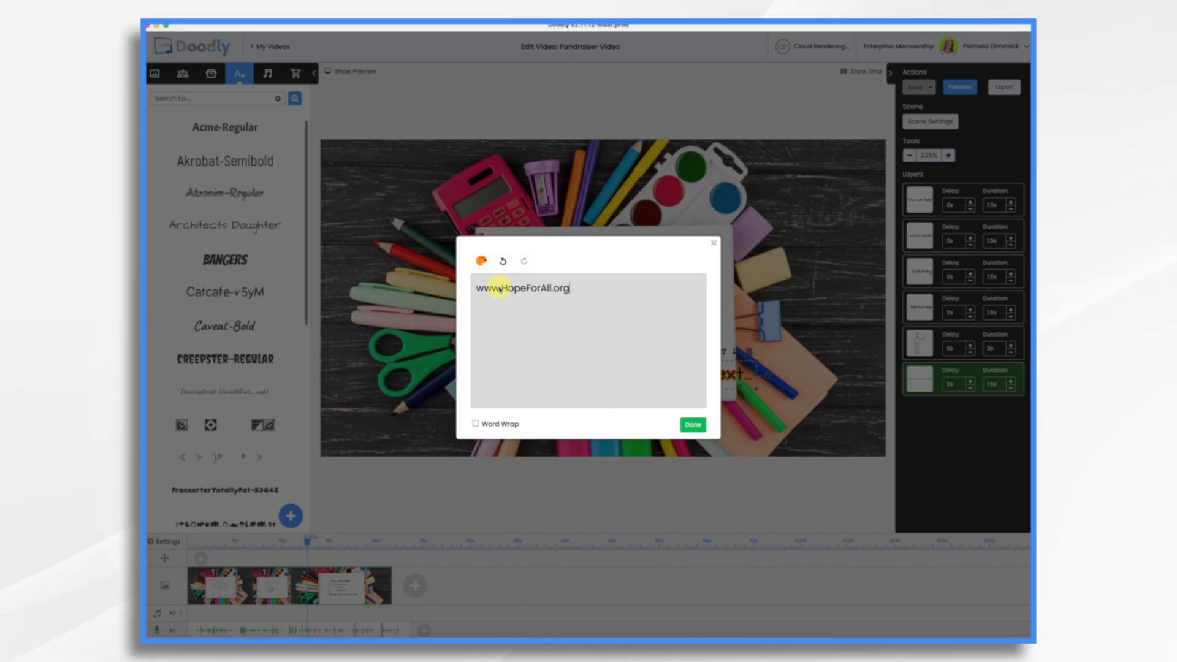
click(699, 425)
click(933, 122)
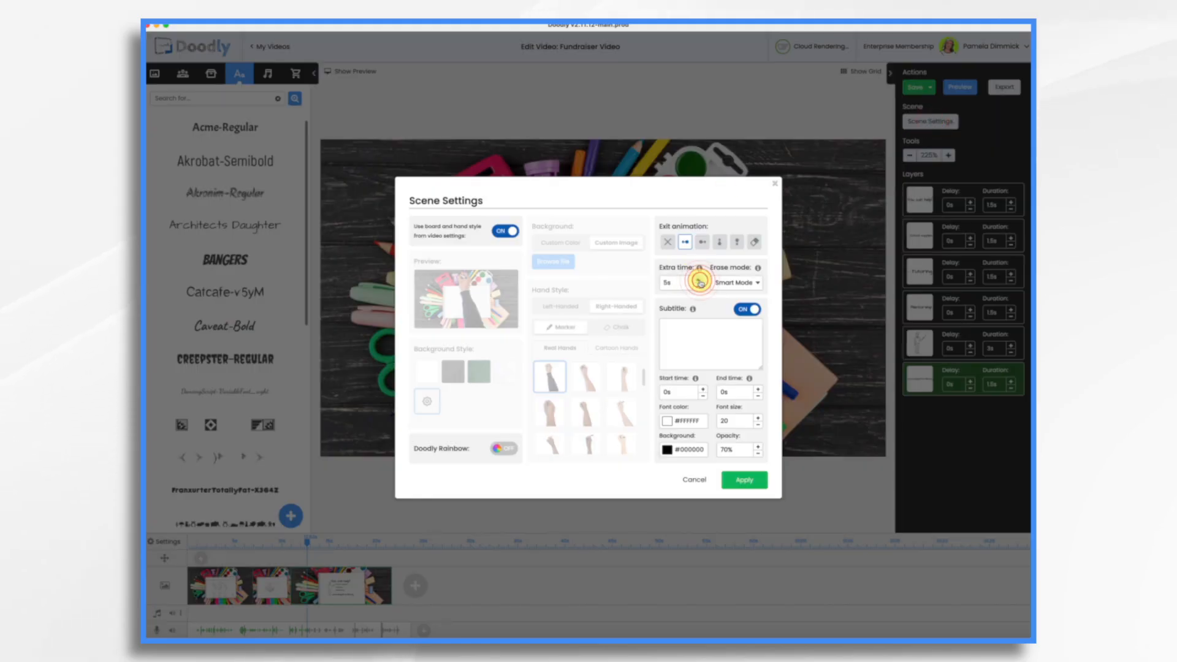
click(744, 479)
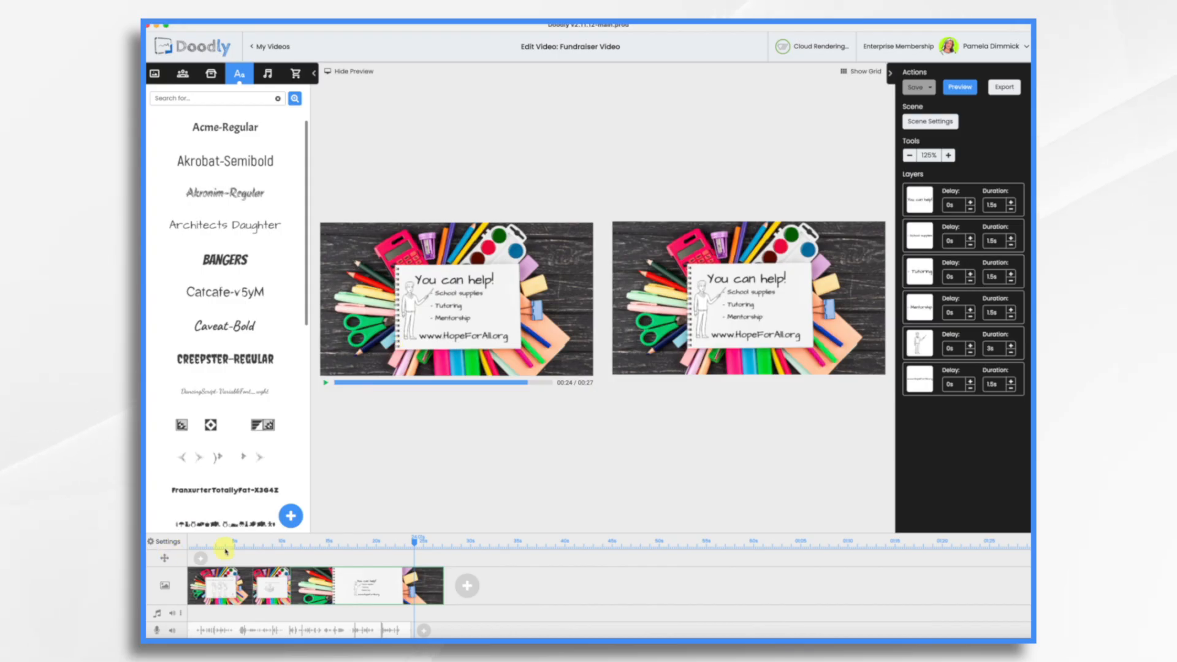
Step: Scrub the playhead back to about 5s, where the first scene finishes drawing
drag(414, 543, 244, 544)
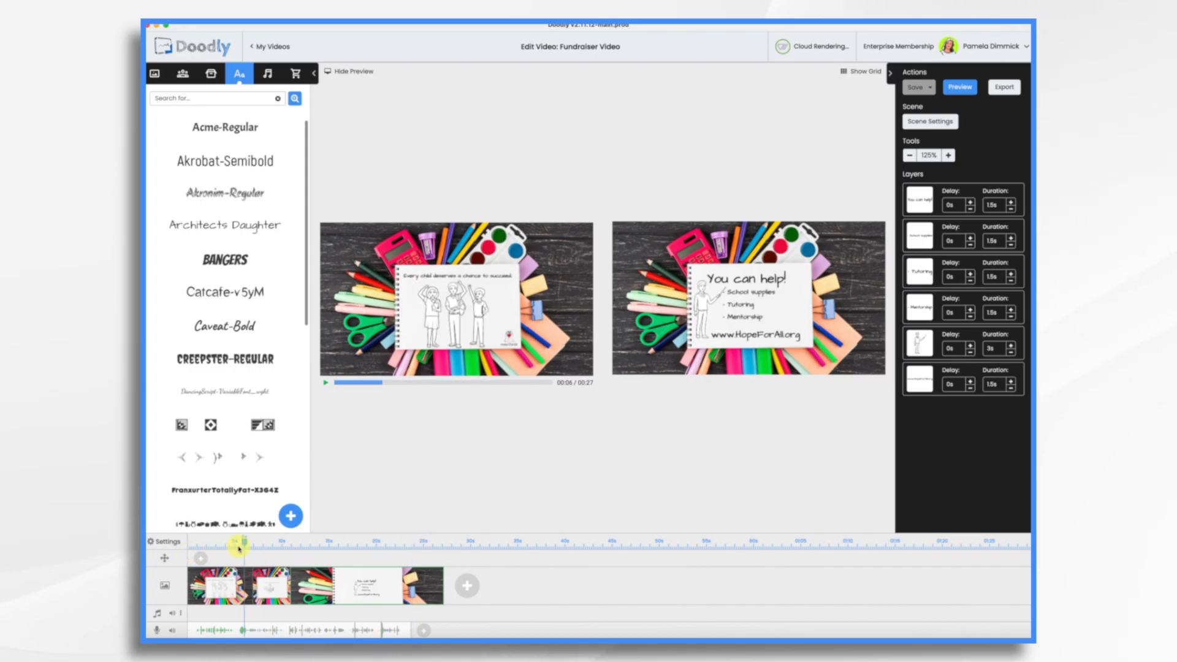
mouse_move(244, 544)
mouse_down()
mouse_move(221, 547)
mouse_move(256, 549)
mouse_up()
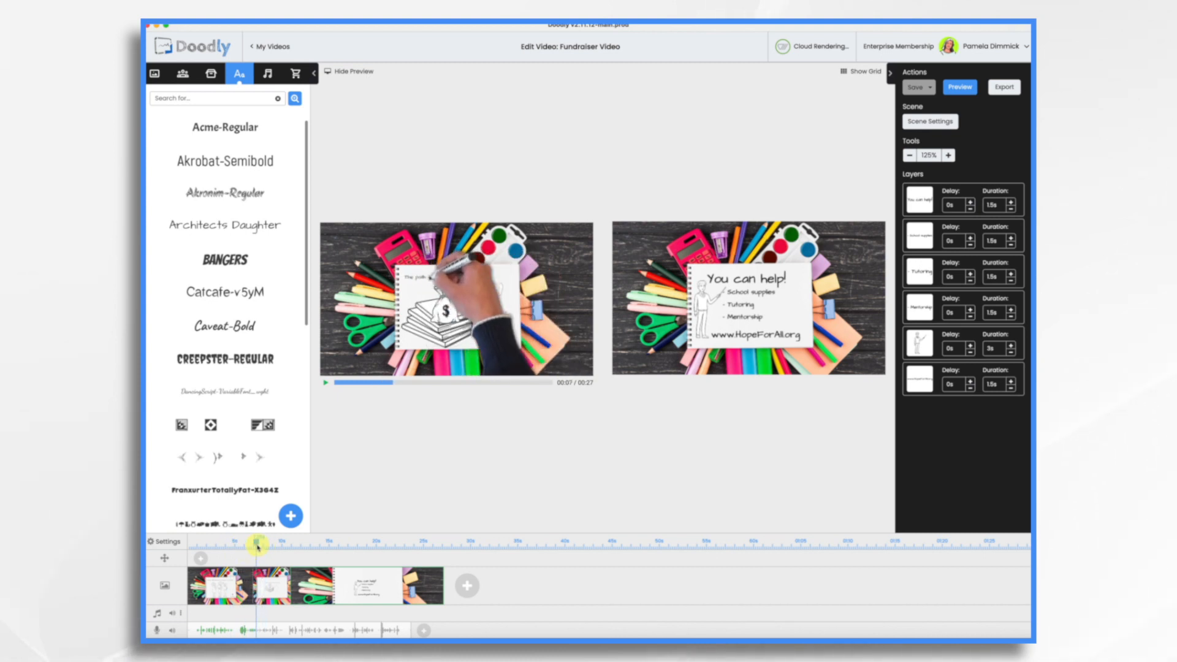
drag(256, 544, 238, 544)
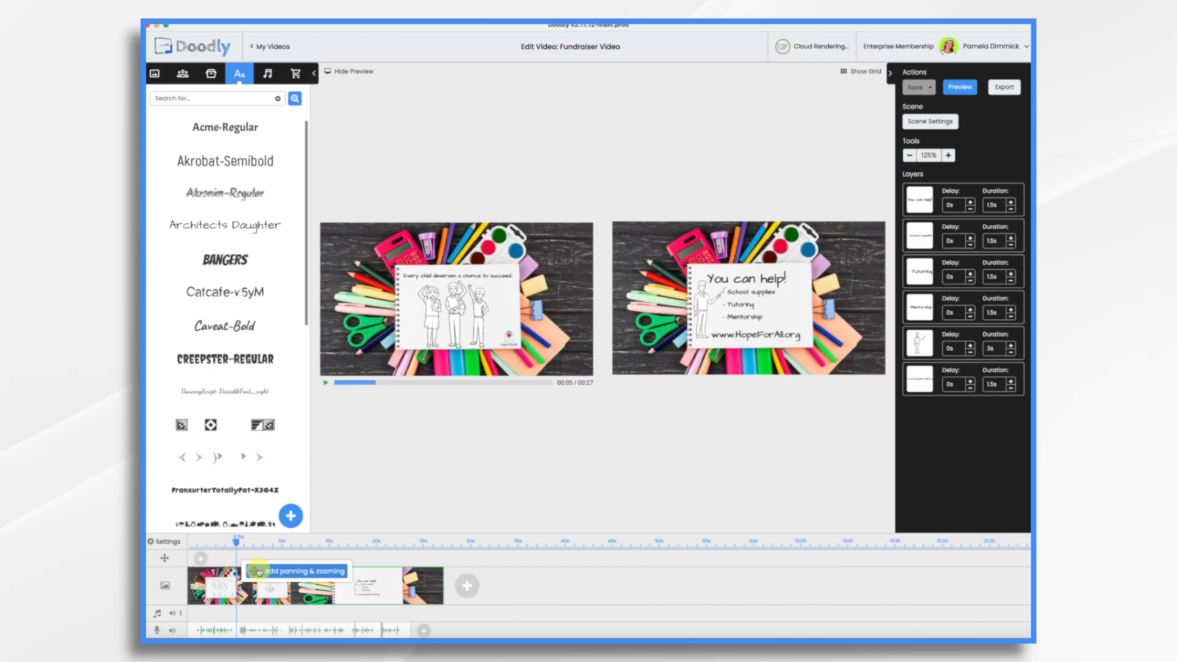
Step: Add a pan-and-zoom after scene one whose End frame tightly frames the second scene's notebook
click(259, 572)
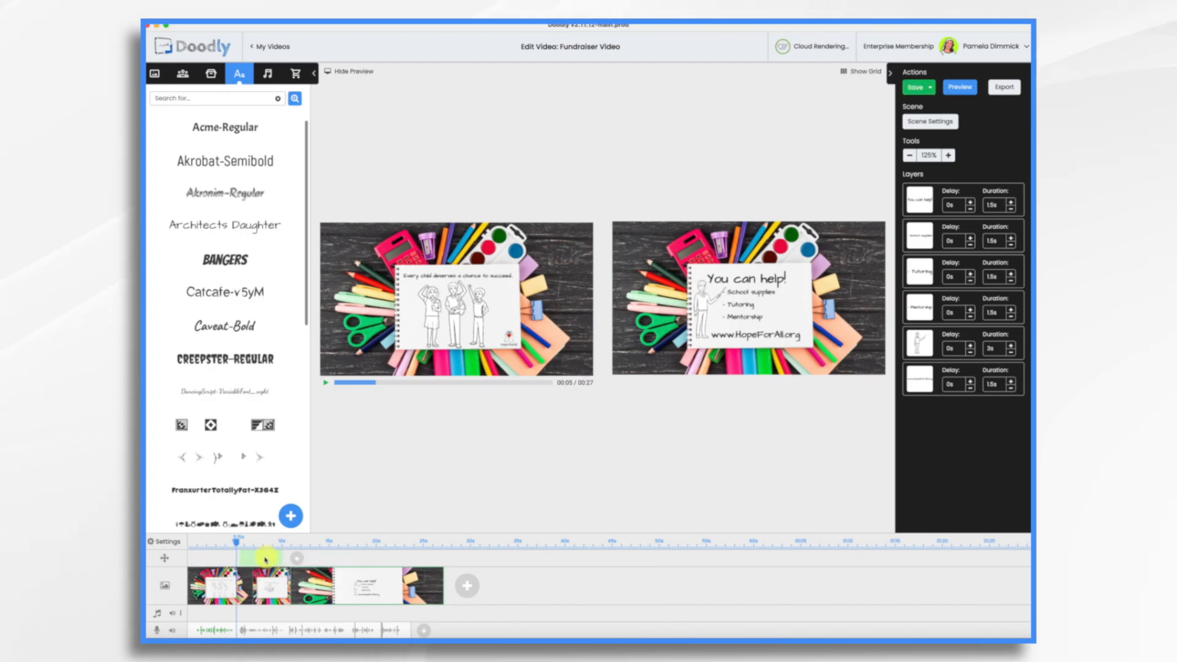
double_click(263, 559)
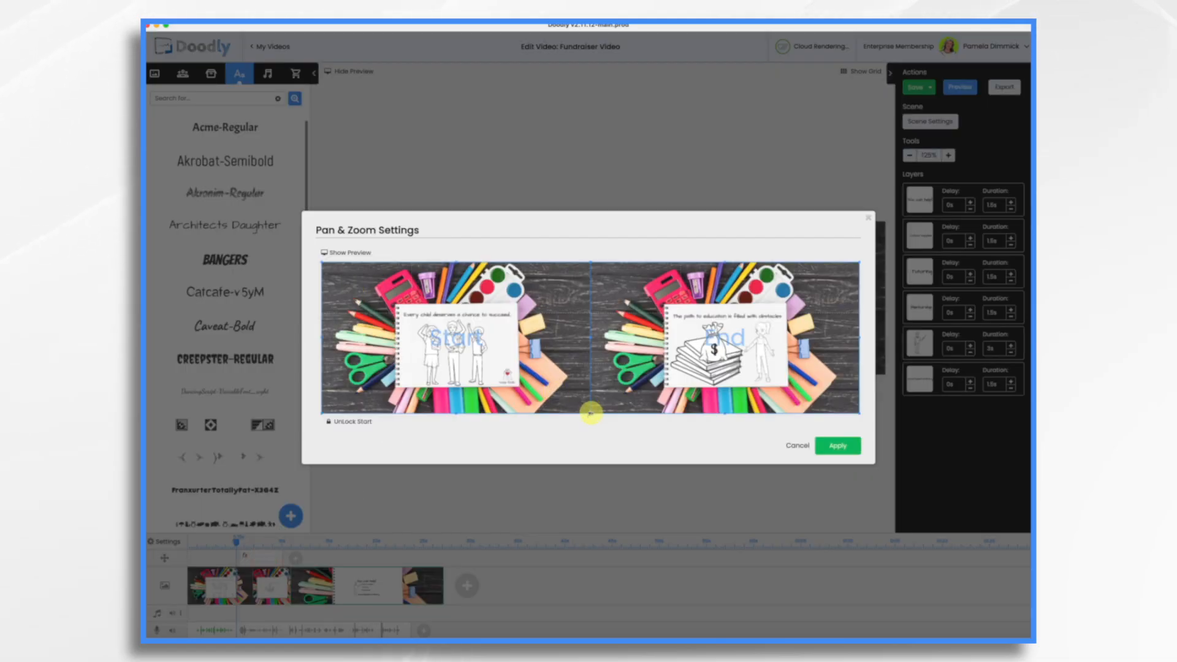
drag(591, 414, 706, 372)
drag(798, 291, 745, 330)
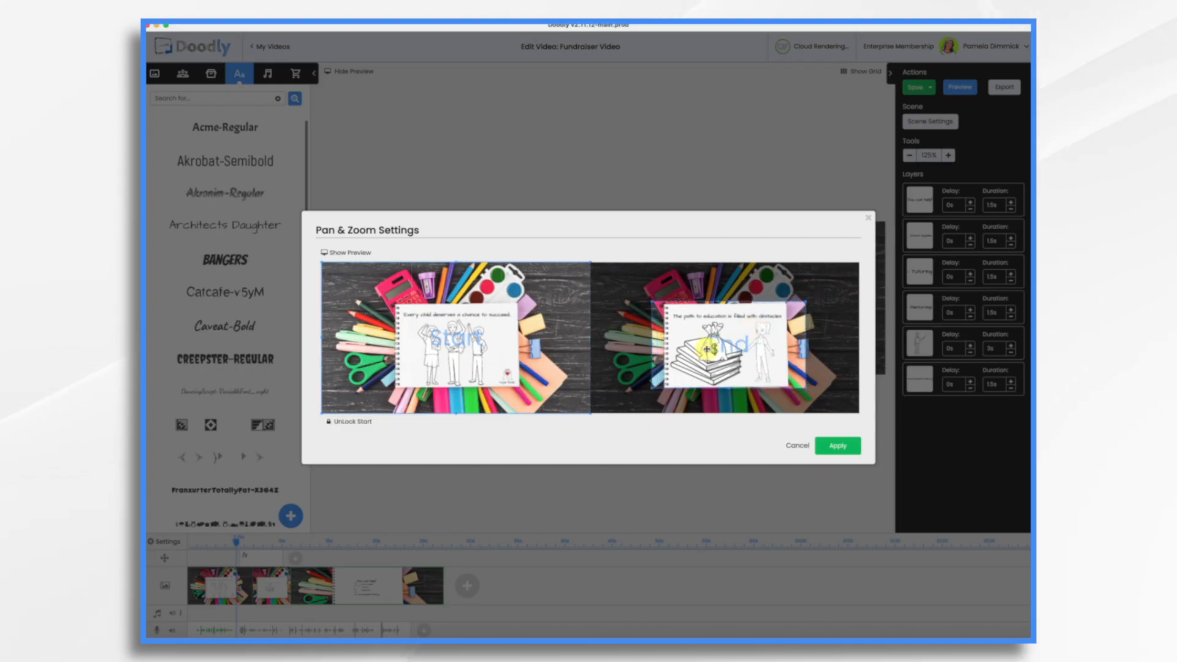
drag(652, 388, 667, 386)
drag(726, 339, 716, 343)
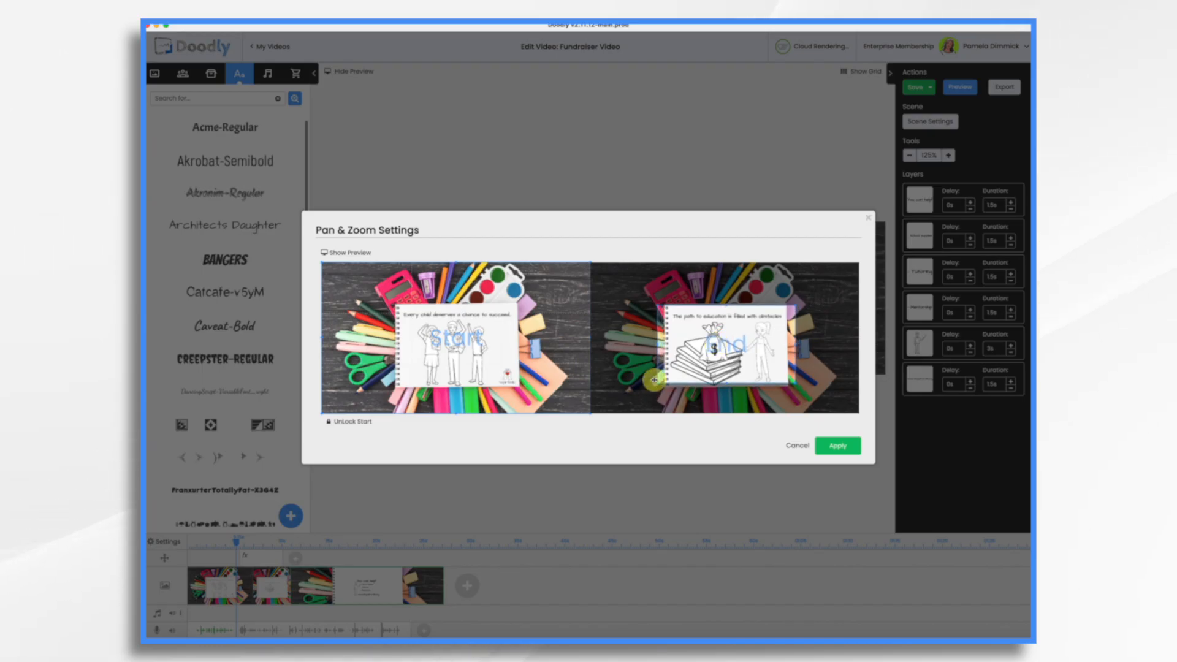
drag(656, 383, 661, 380)
drag(742, 349, 737, 351)
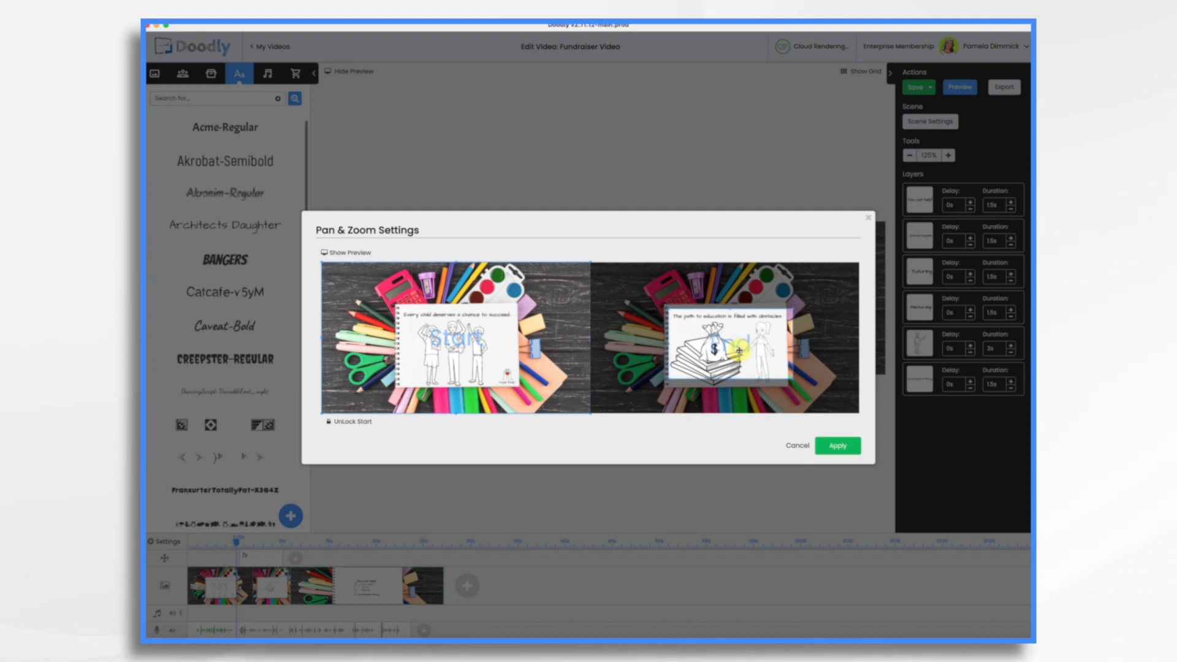
drag(792, 380, 735, 352)
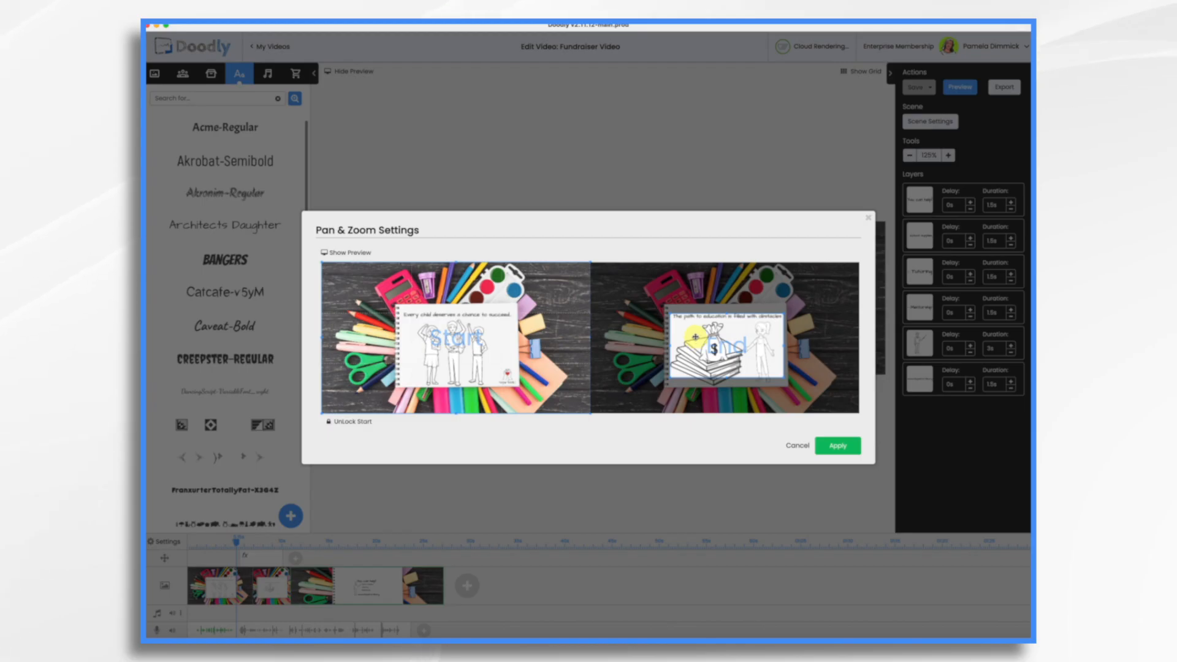
click(839, 446)
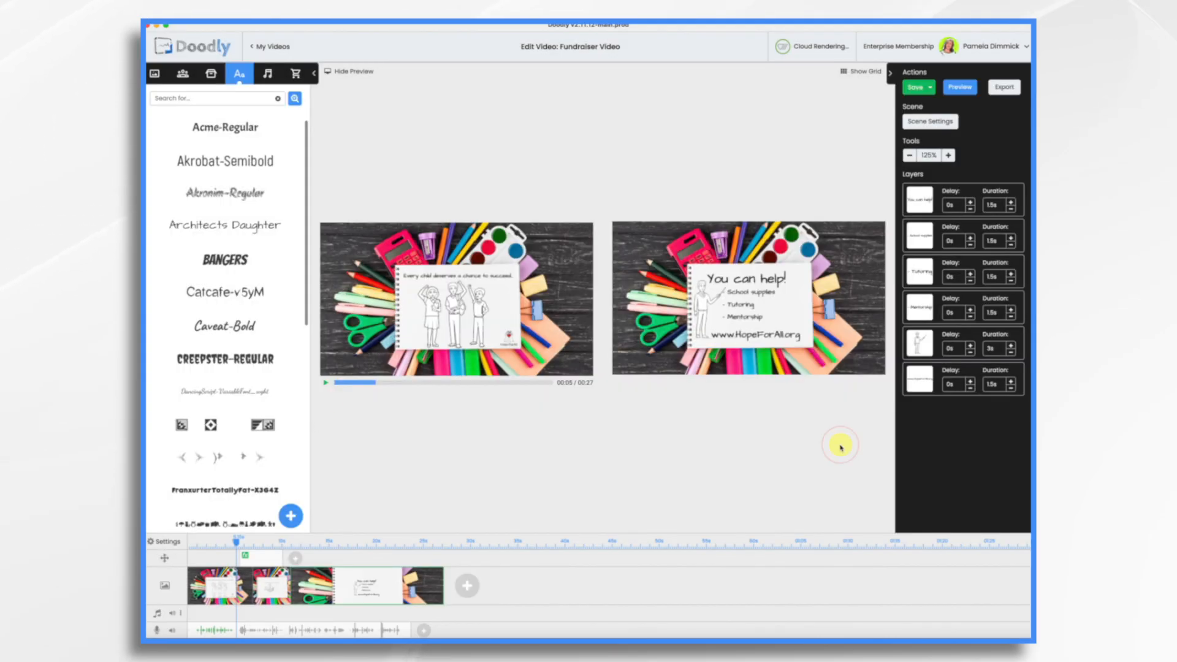
Step: Preview the scene, then select all its elements with Ctrl+A and shrink them together into the sketchpad card
click(327, 385)
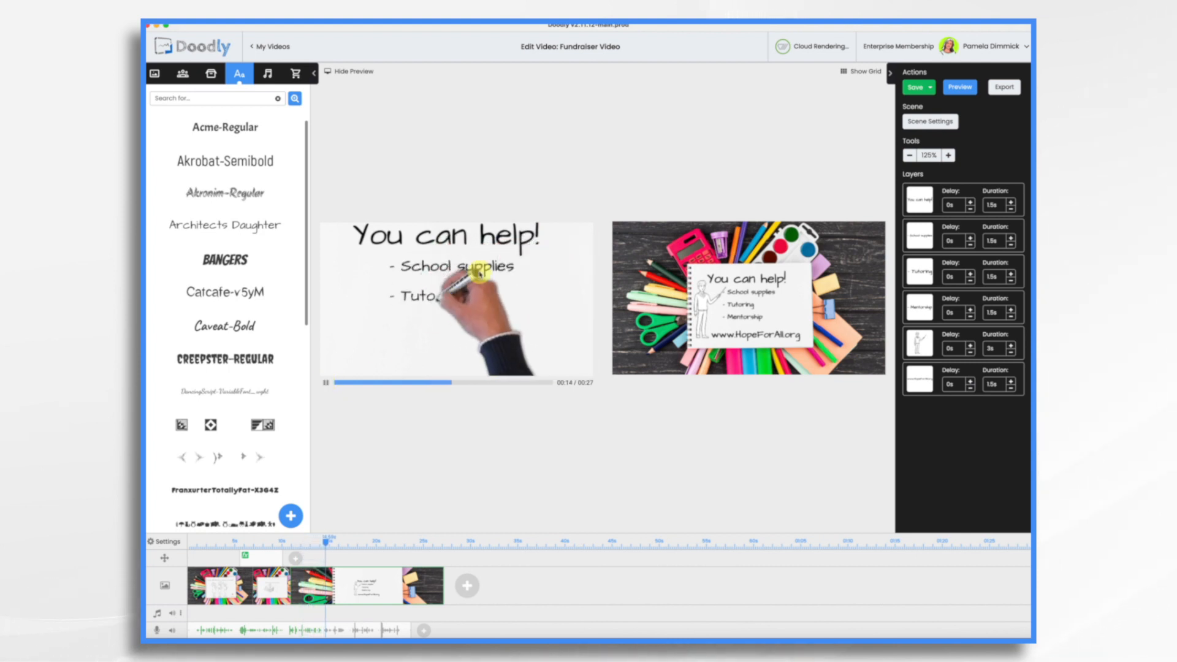
click(328, 384)
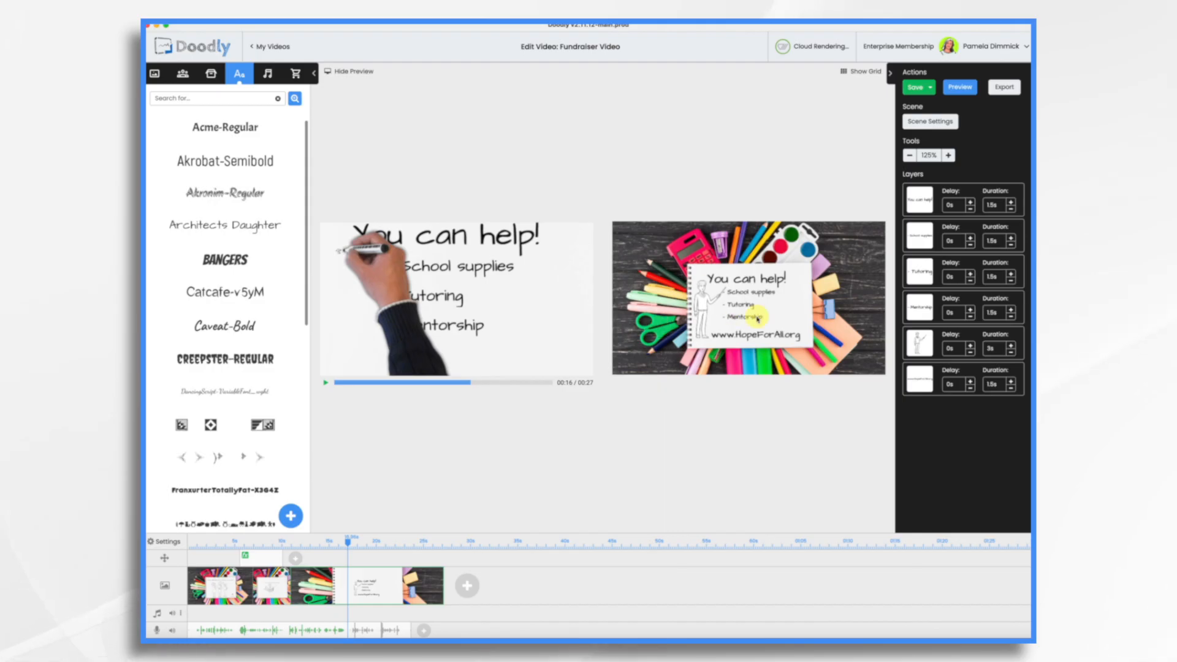
click(773, 281)
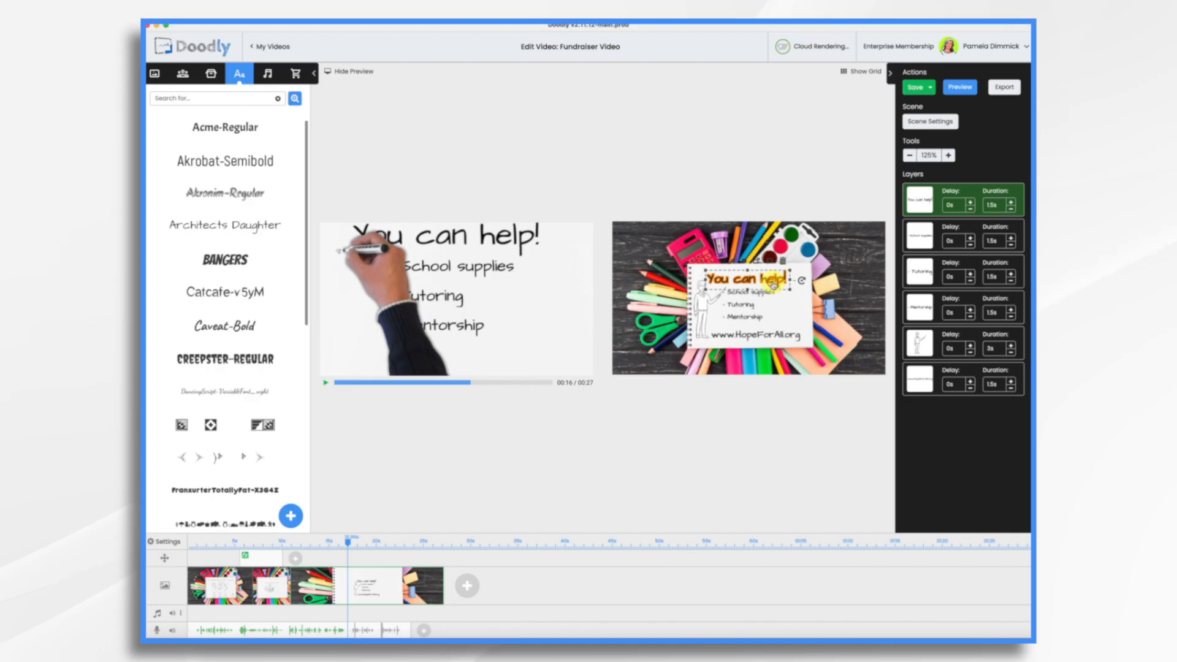
key(super+a)
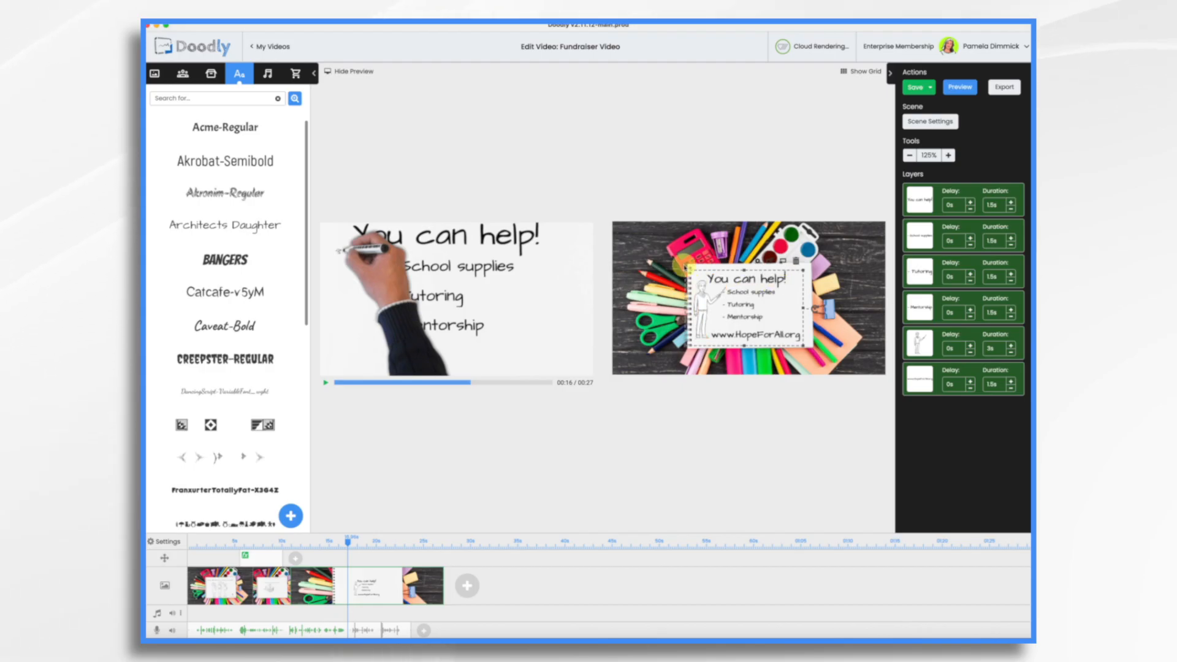
drag(686, 272, 733, 292)
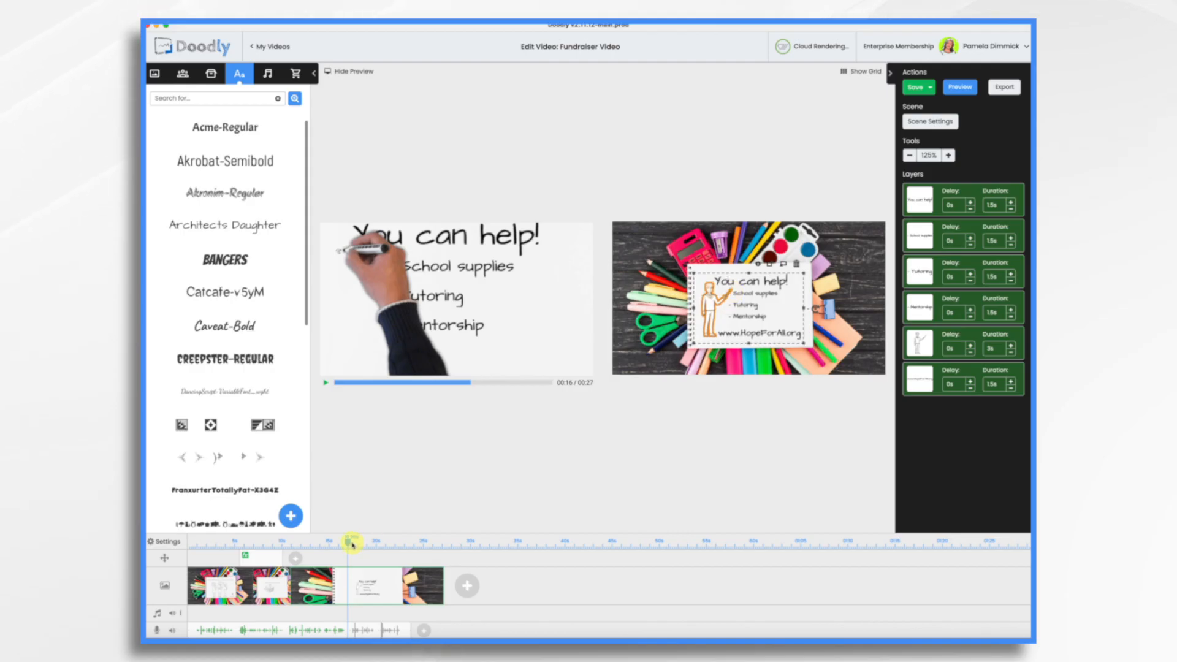
drag(349, 543, 291, 548)
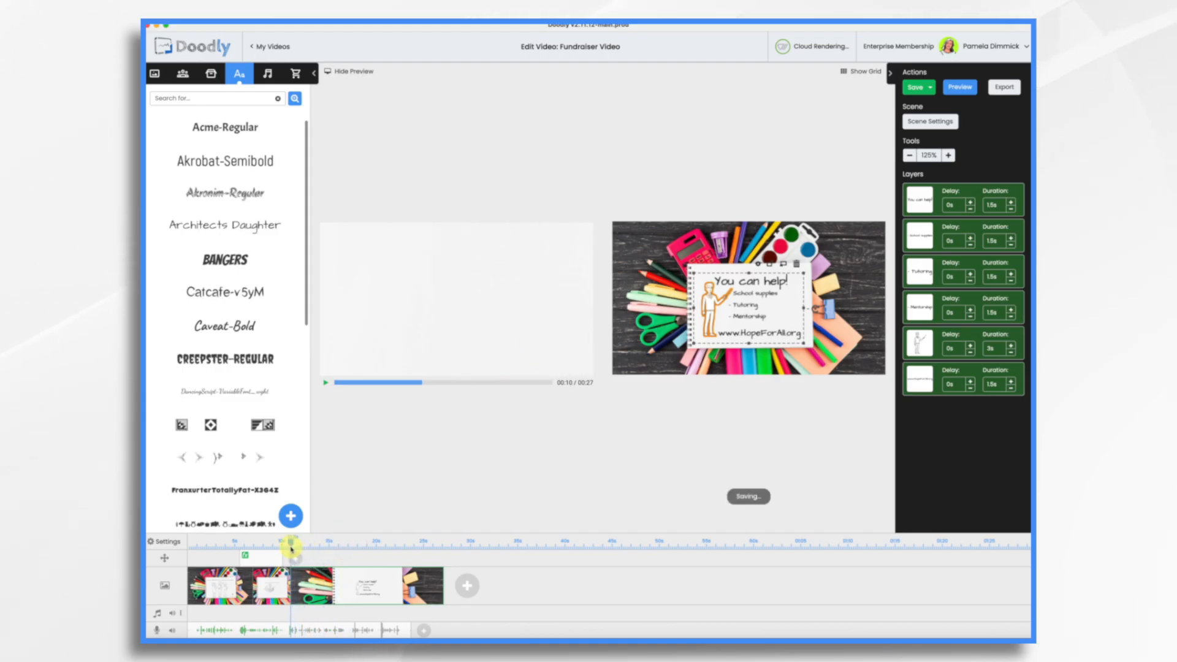
Step: Preview from 10s, nudge the text group slightly down, and check the finished scene around 23s
click(326, 383)
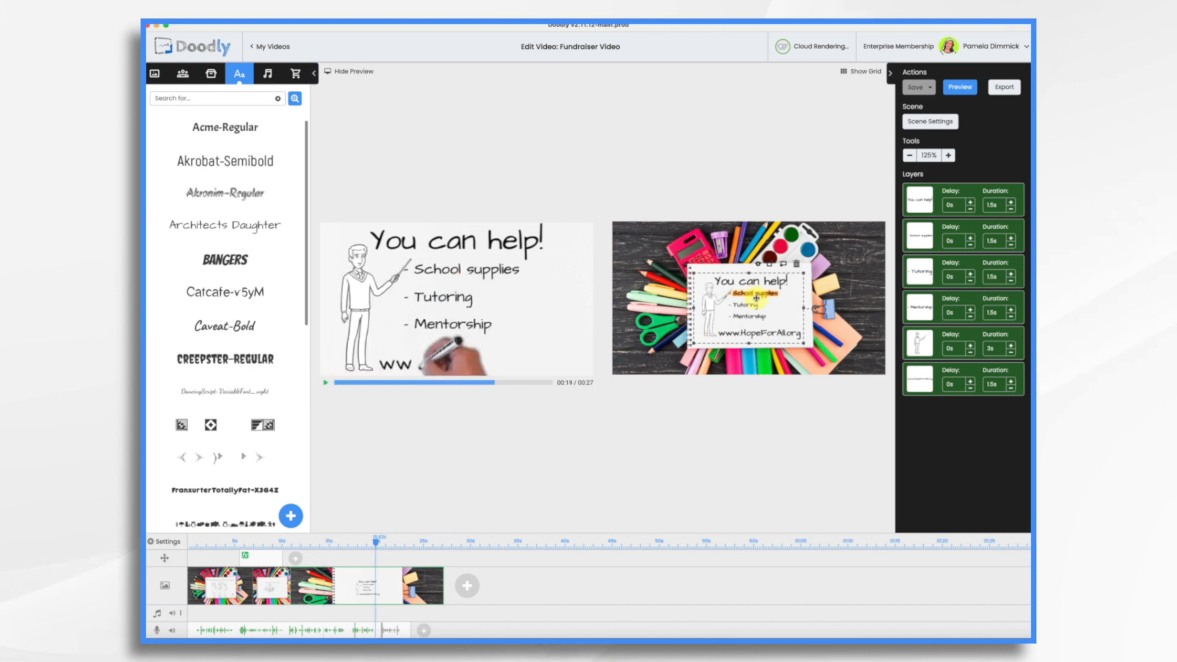
drag(756, 298, 756, 300)
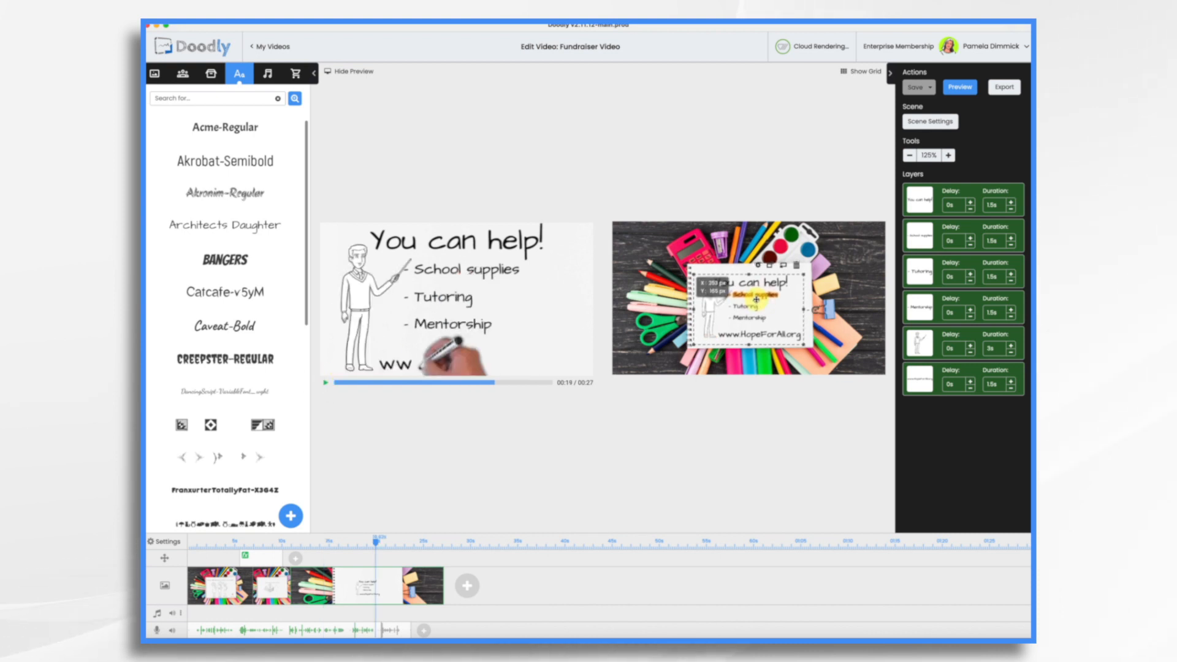
drag(376, 543, 409, 547)
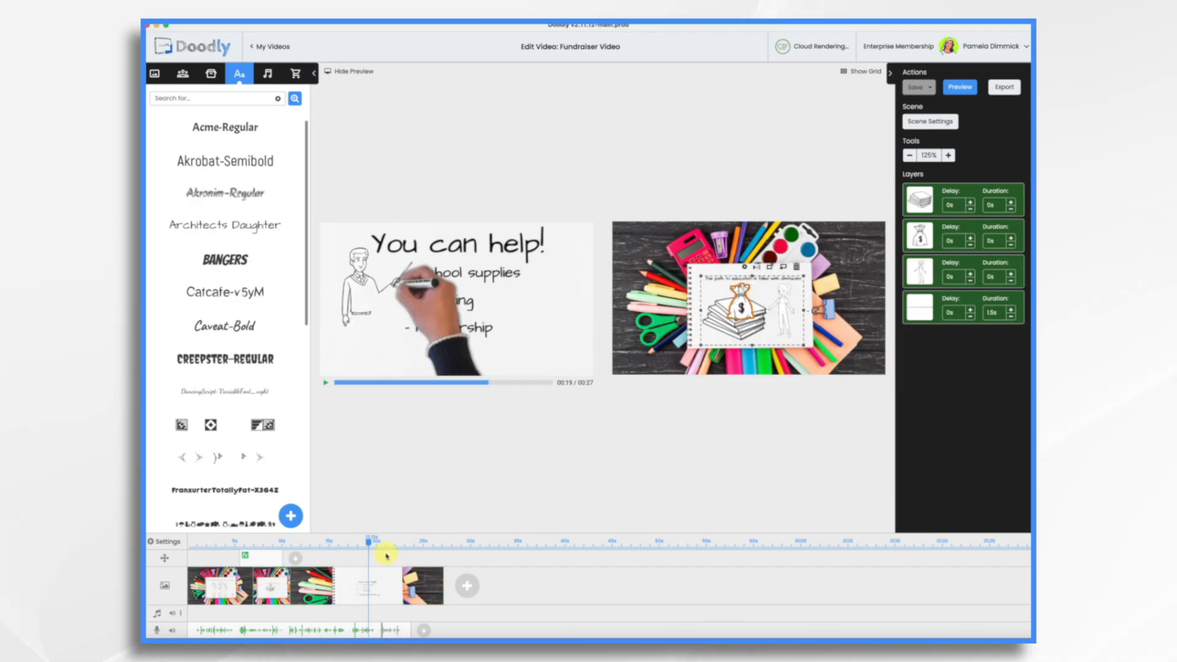
mouse_move(368, 543)
mouse_down()
mouse_move(413, 541)
mouse_move(358, 545)
mouse_up()
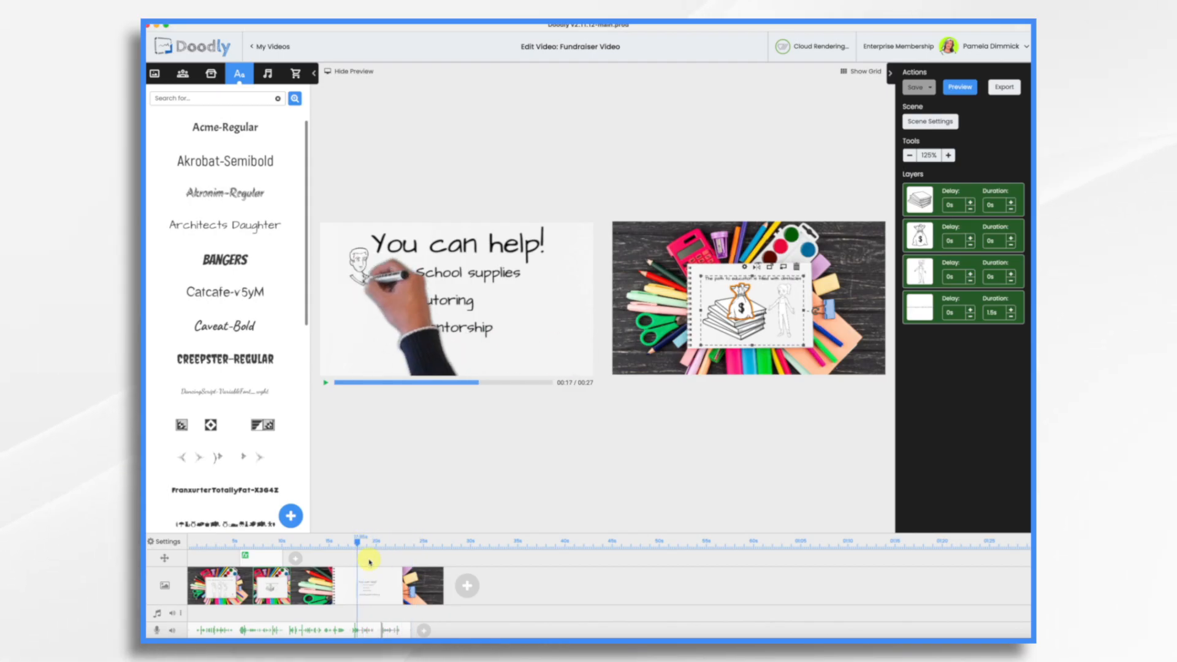
Step: Add a pan-and-zoom to the 'You can help!' scene with its End view repositioned, and apply it
mouse_move(370, 565)
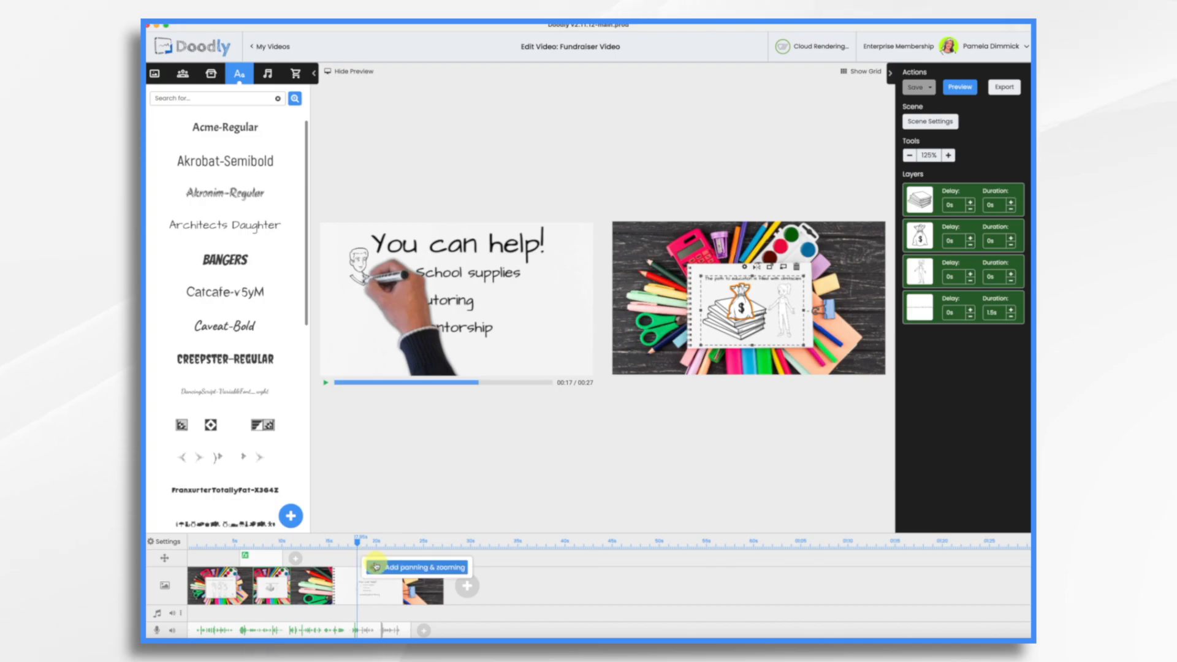
click(376, 567)
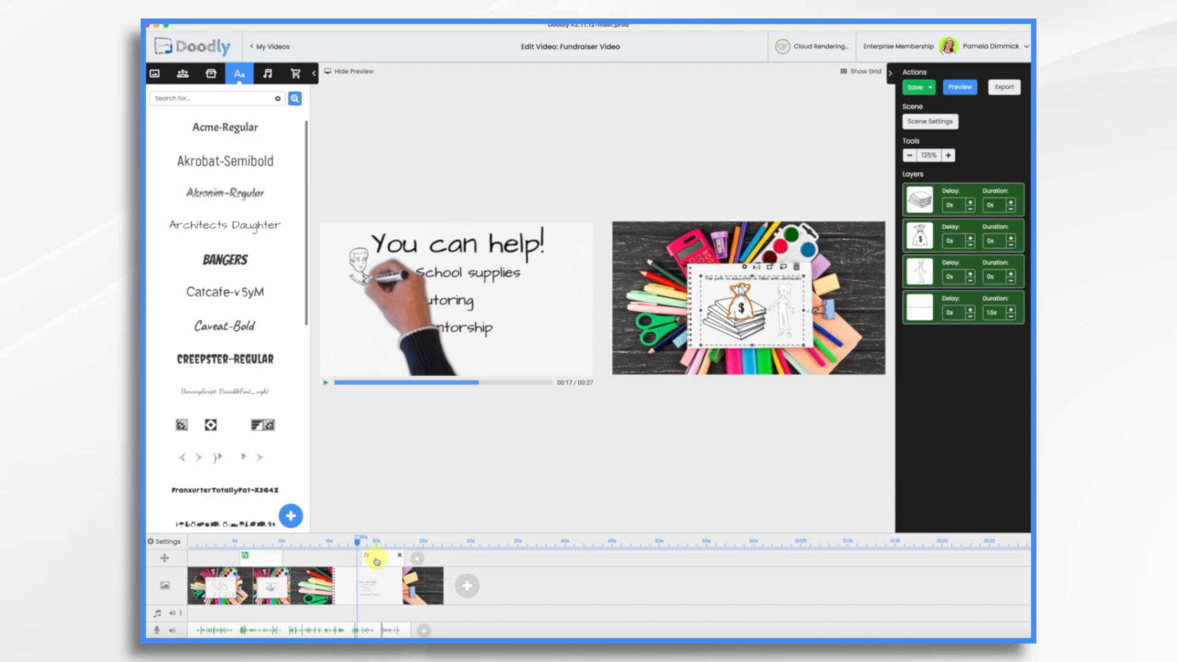
click(377, 559)
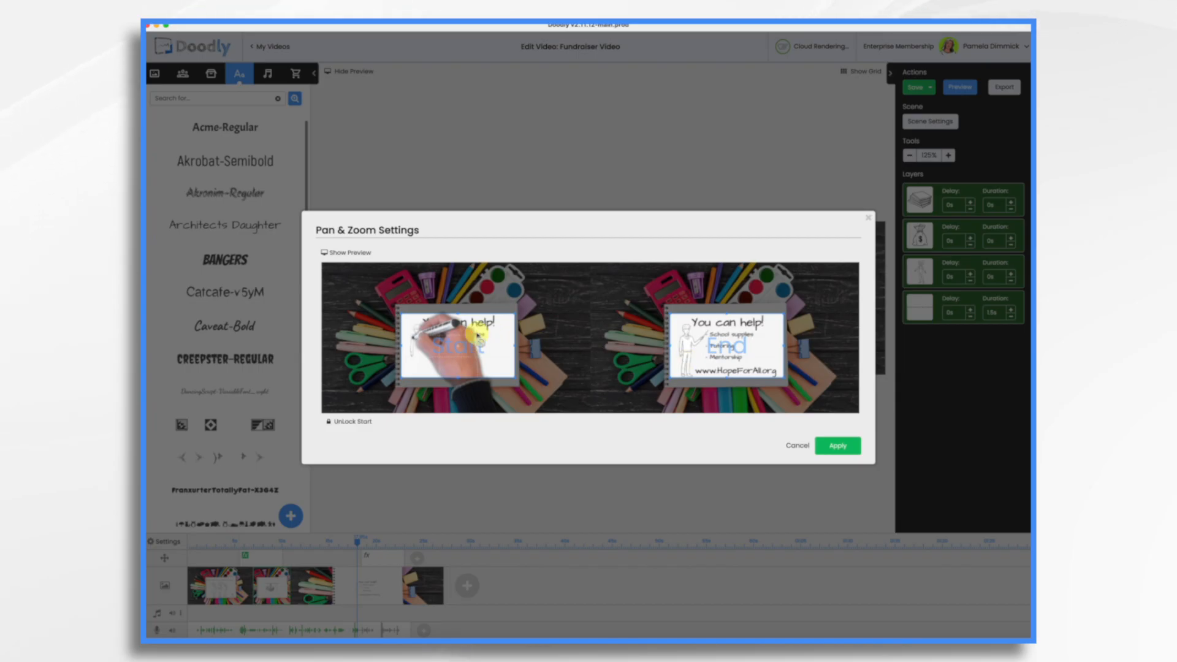
drag(708, 330, 607, 282)
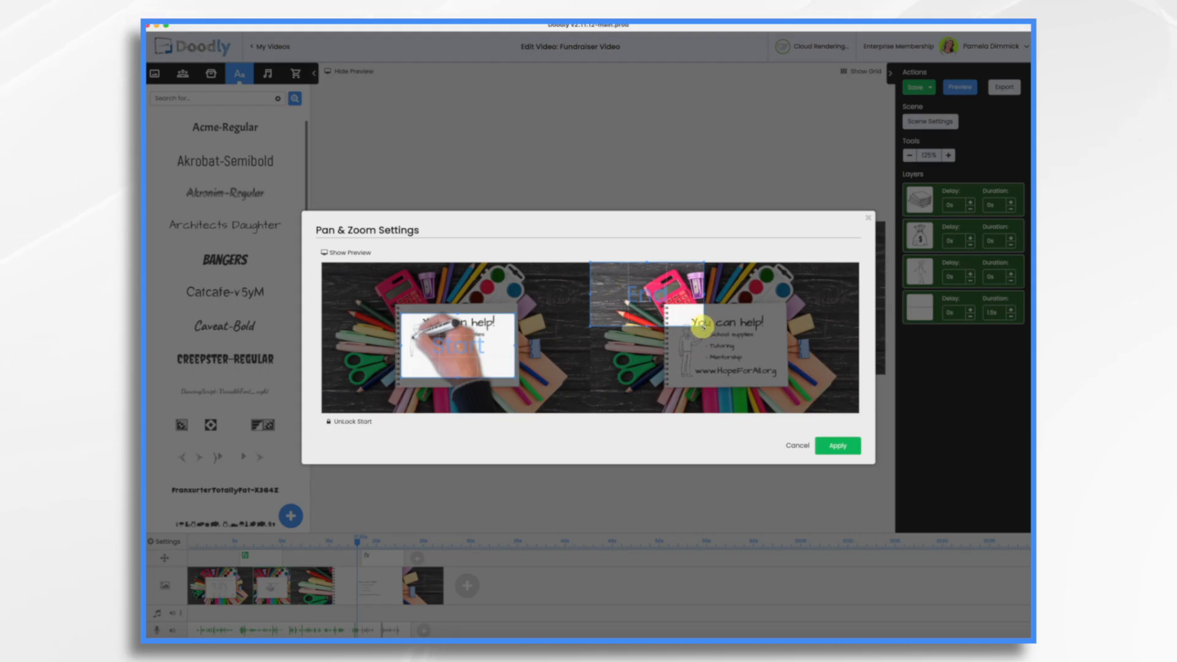
click(836, 446)
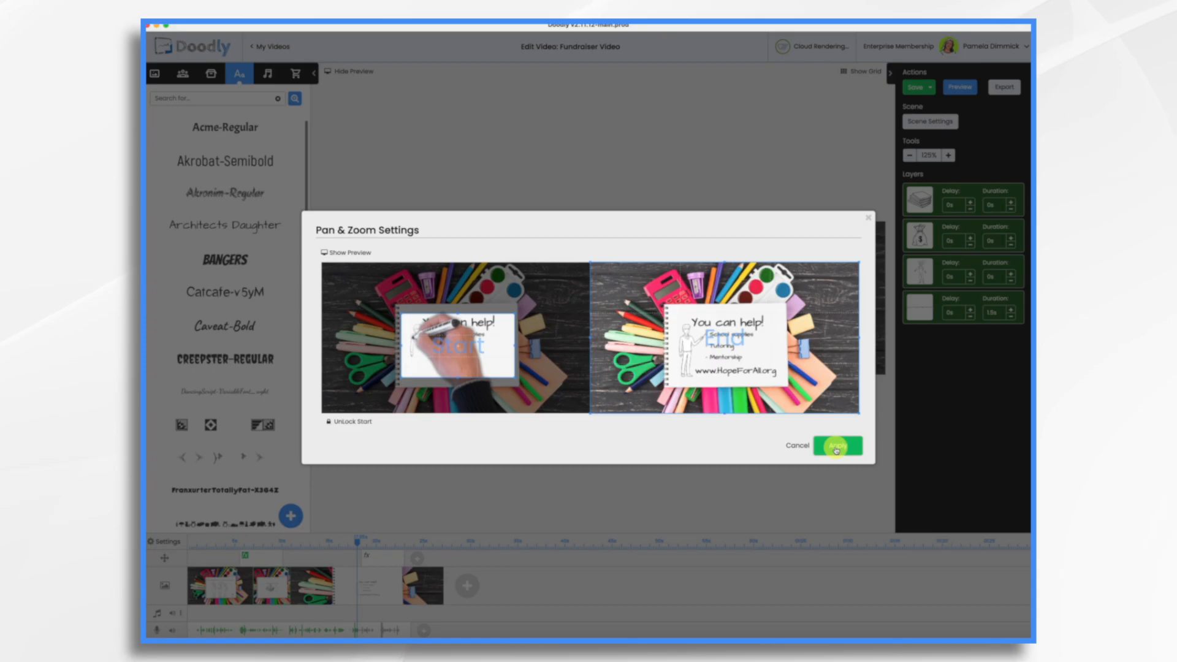
click(426, 542)
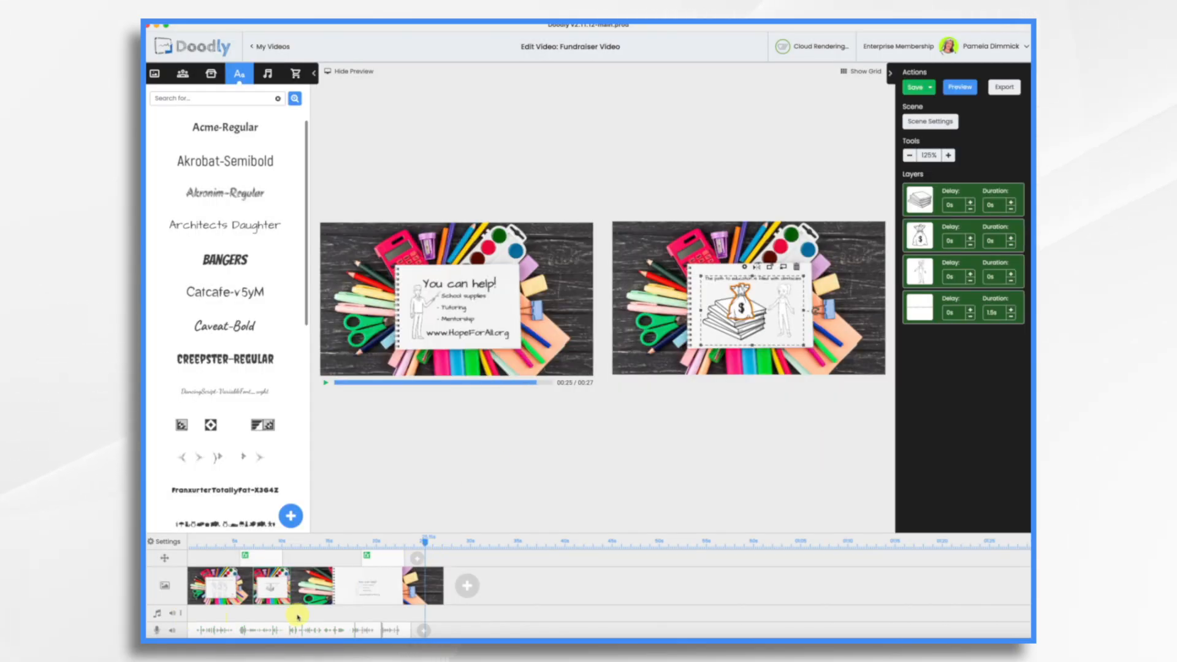
Step: Drag the Any Minute Now track from the Sounds Music category onto the audio track at 0s
click(268, 75)
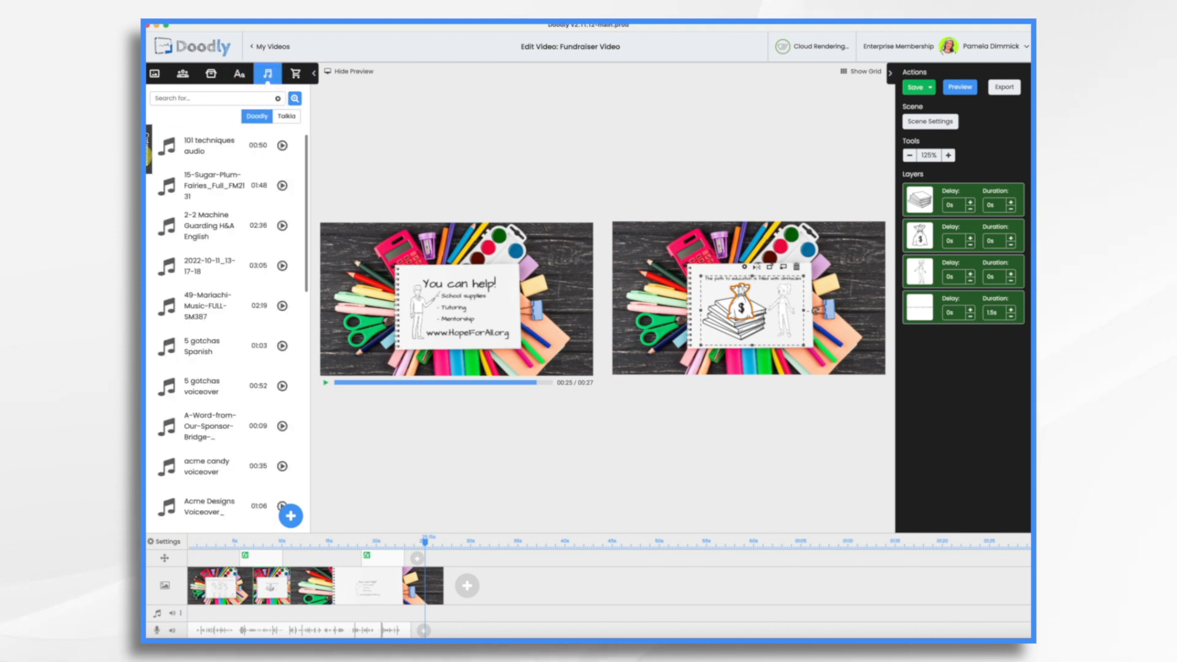
click(149, 159)
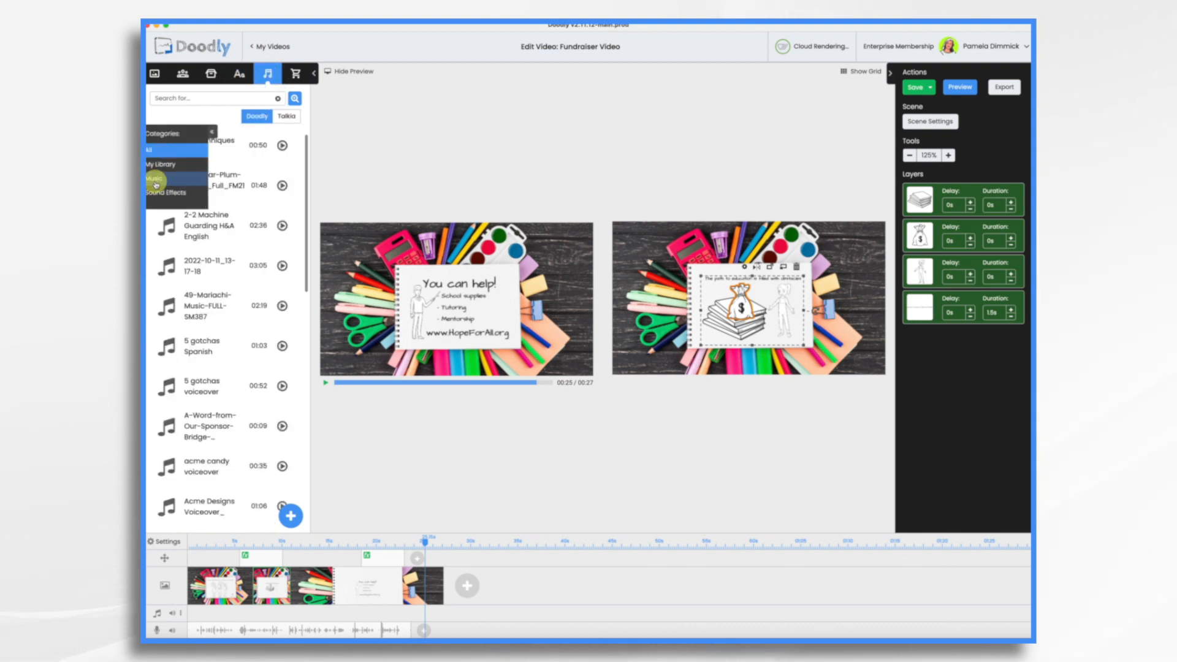
click(156, 180)
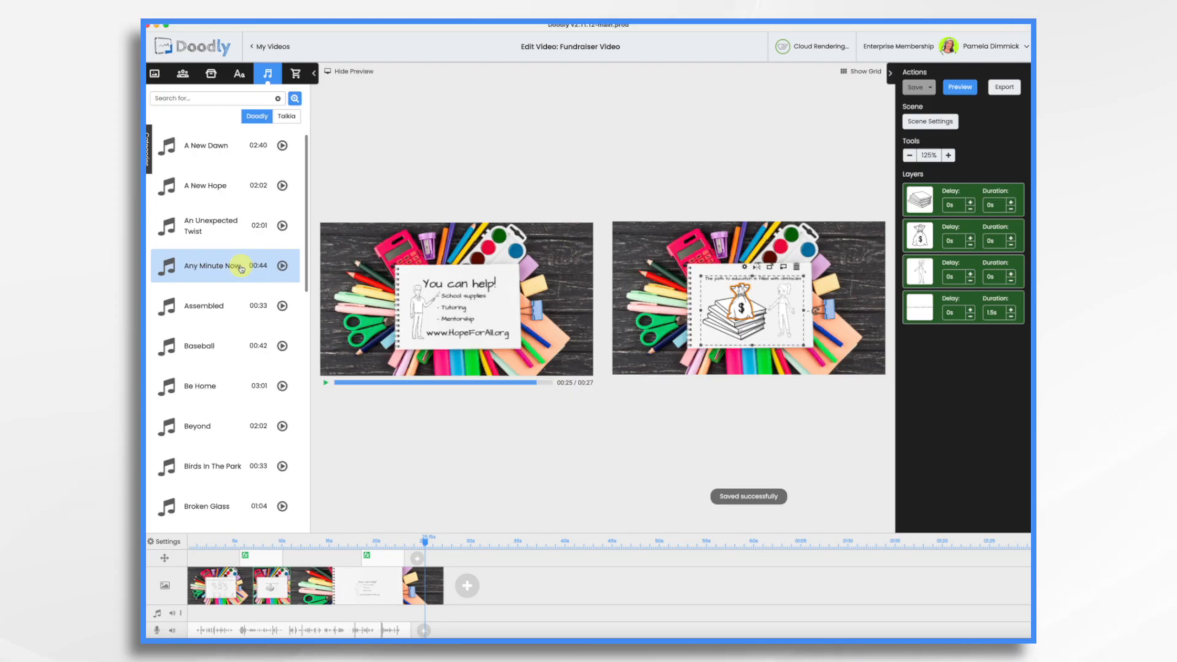
drag(241, 268, 263, 609)
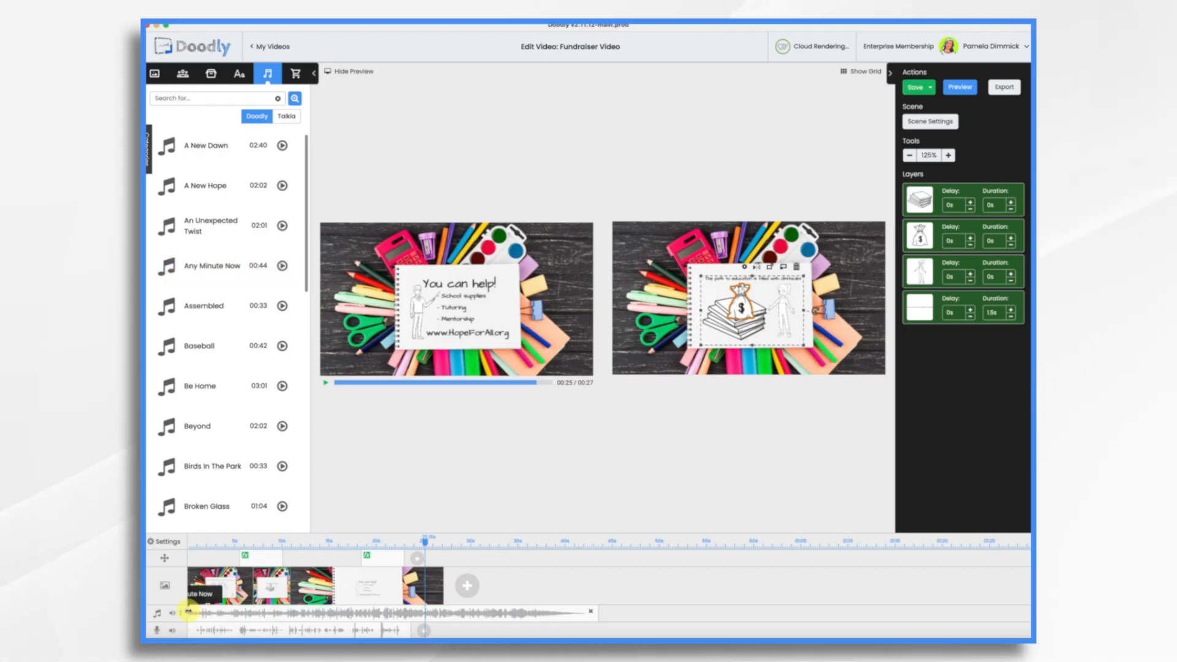
drag(188, 612, 357, 616)
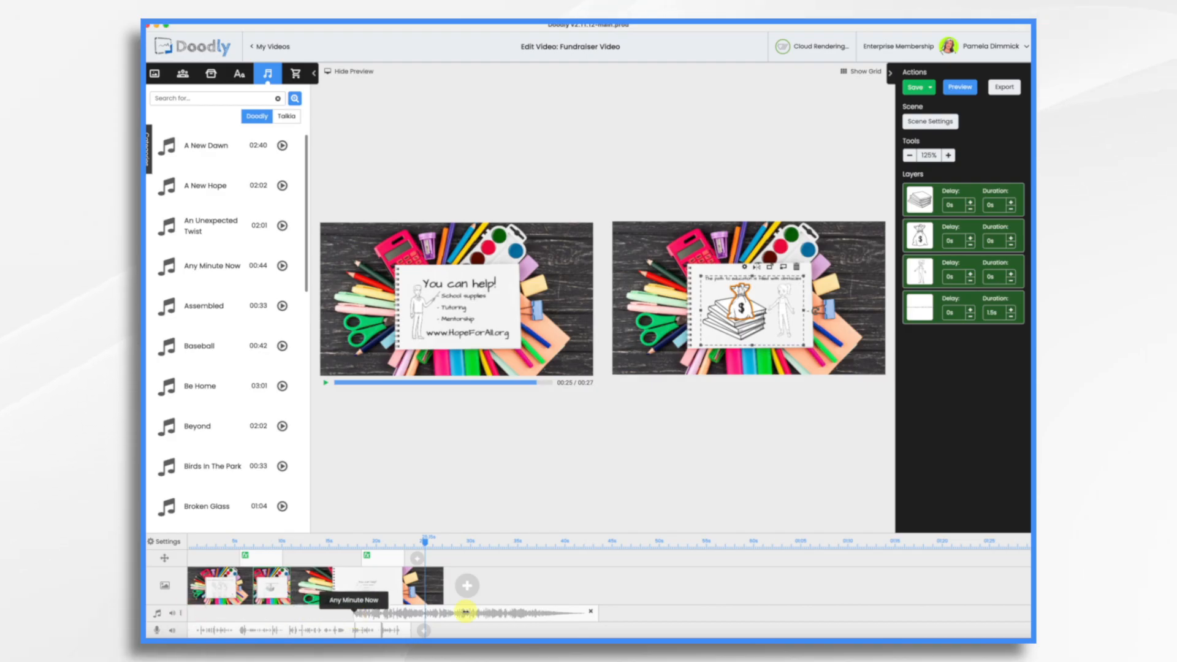
drag(466, 612, 366, 608)
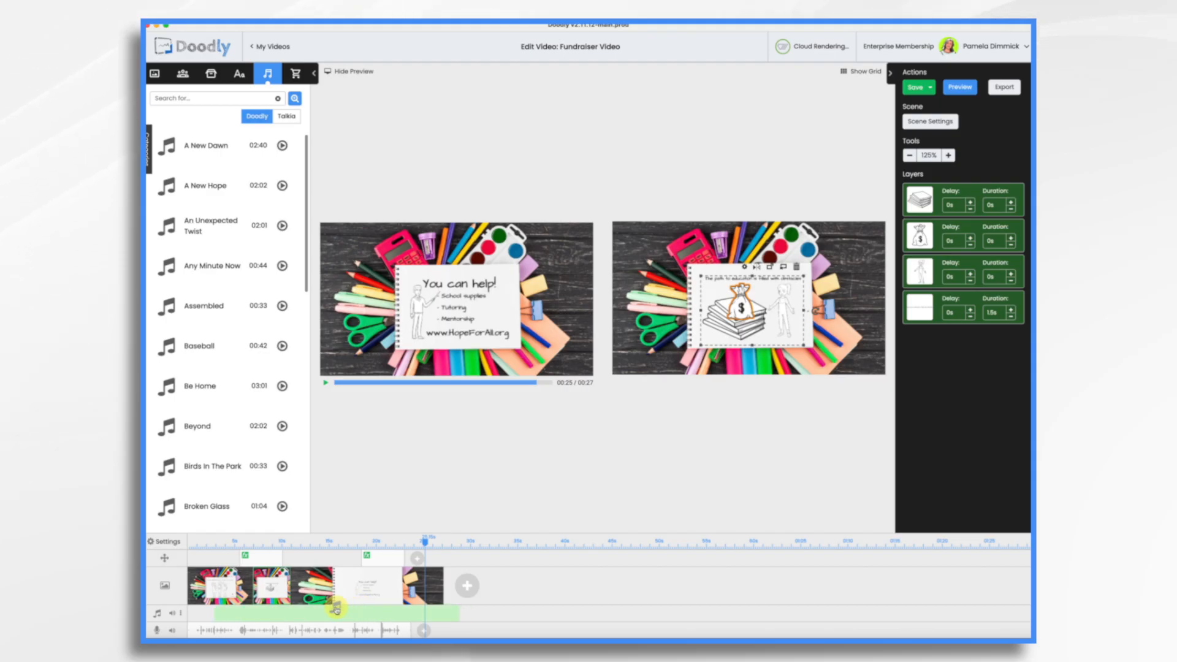
drag(326, 609, 328, 609)
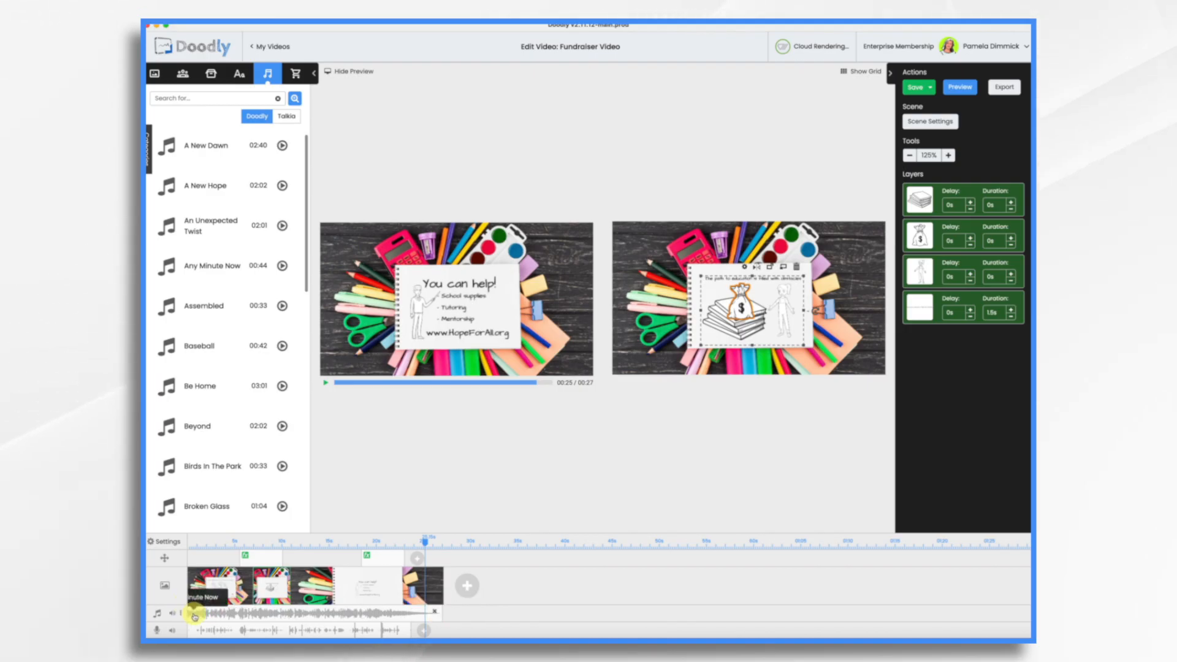
Step: Give the music a longer fade-in and lower volume, then play the full-screen preview
right_click(195, 616)
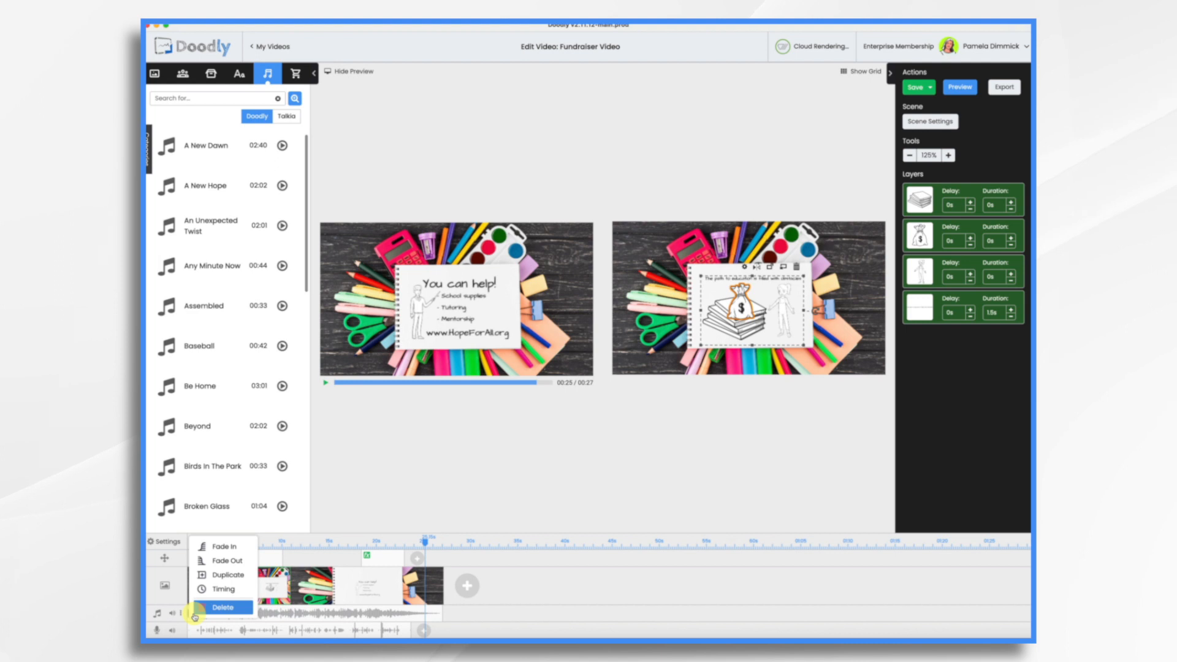
click(222, 547)
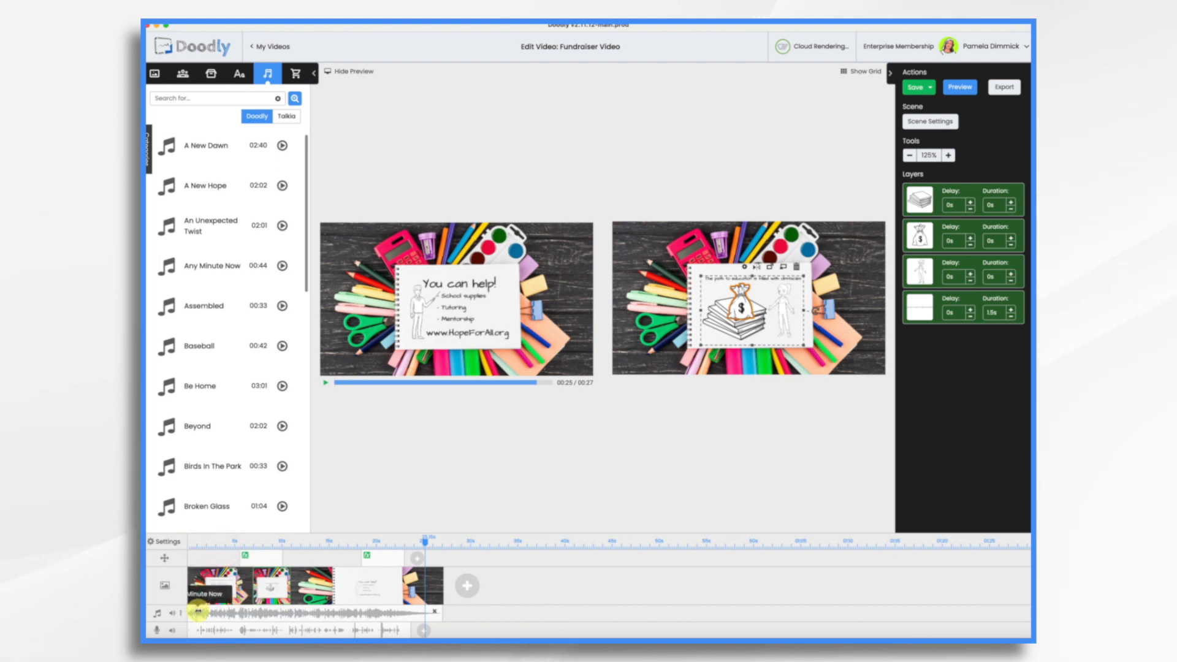
drag(198, 611, 220, 612)
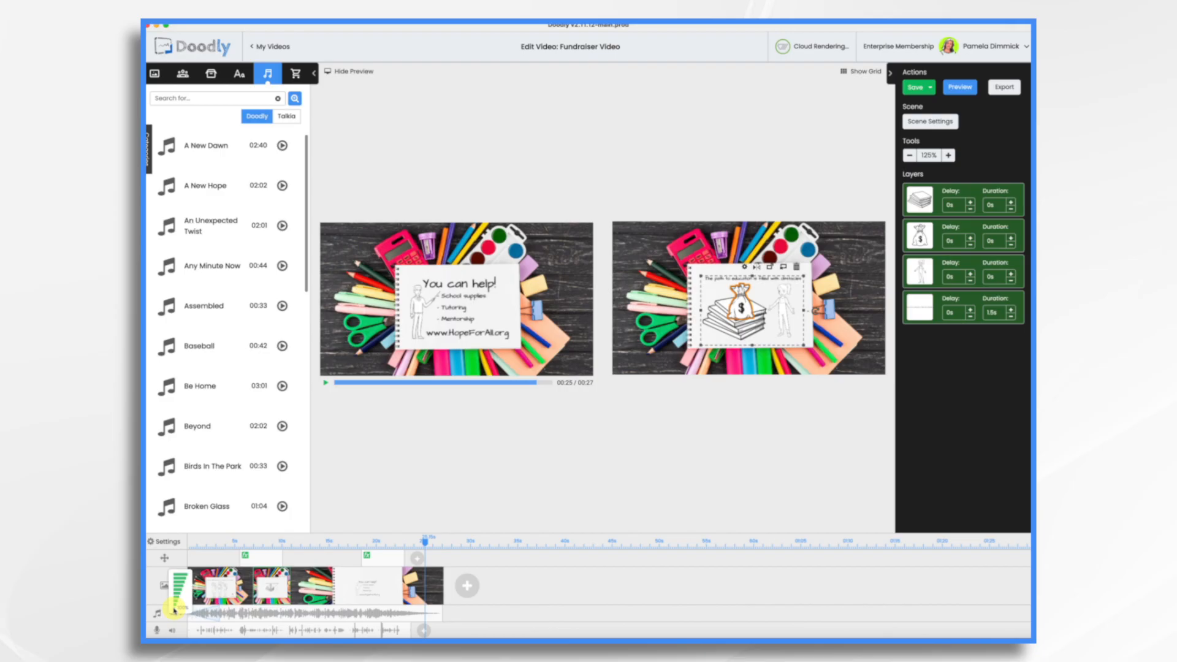
click(174, 609)
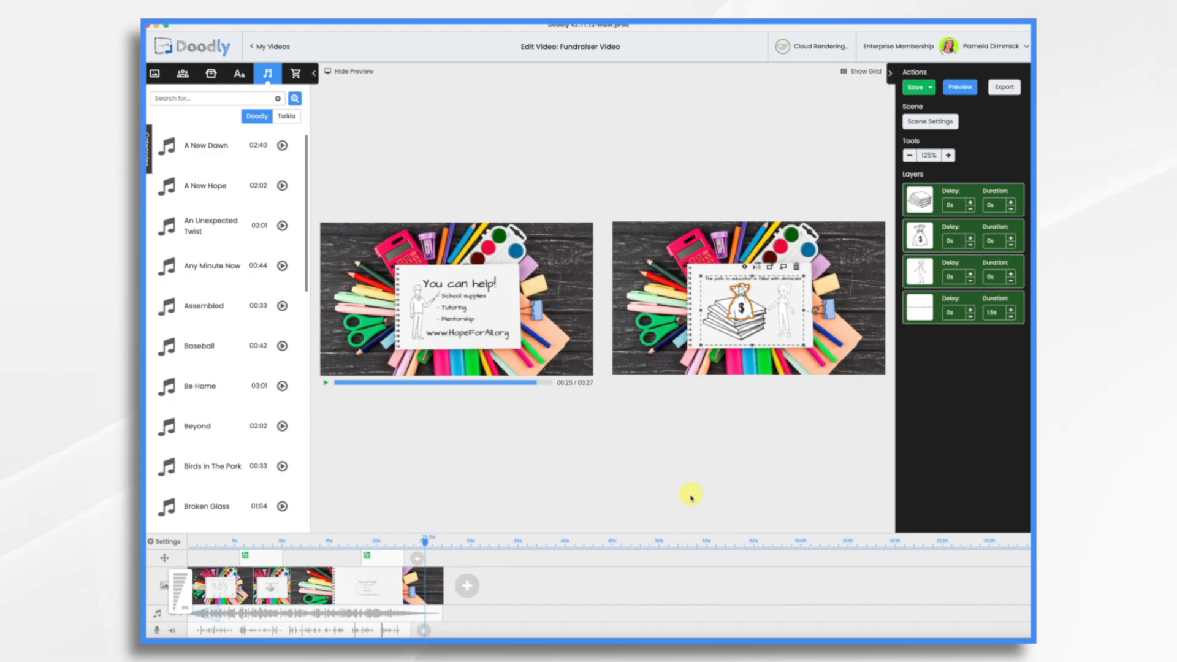
click(962, 88)
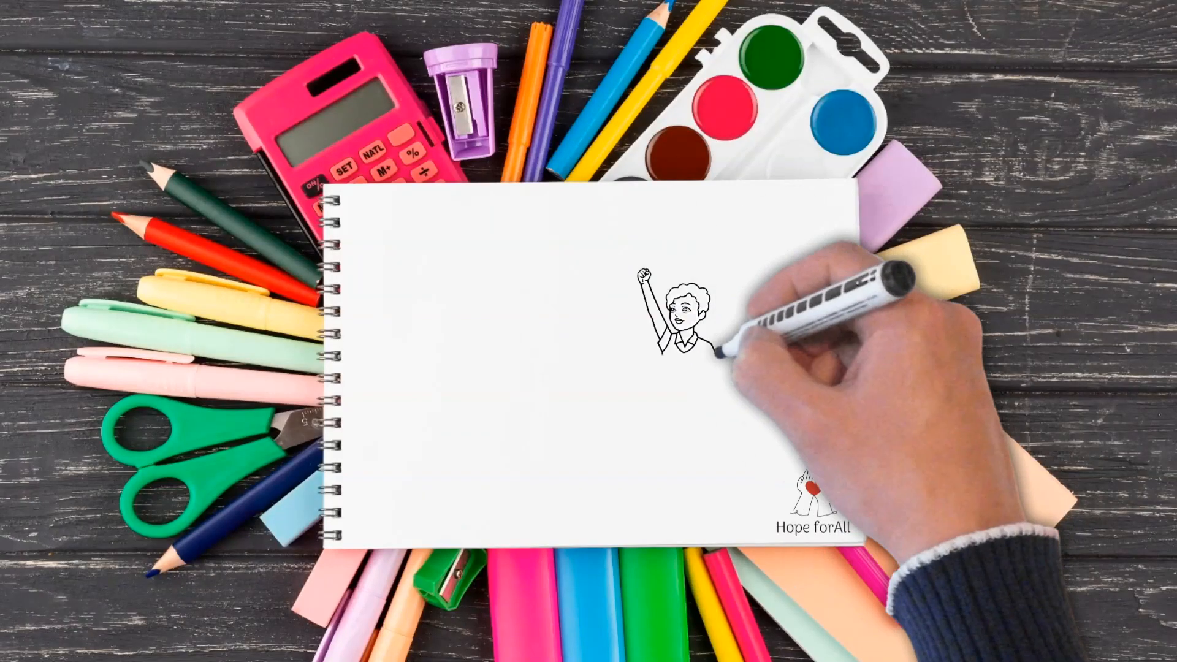